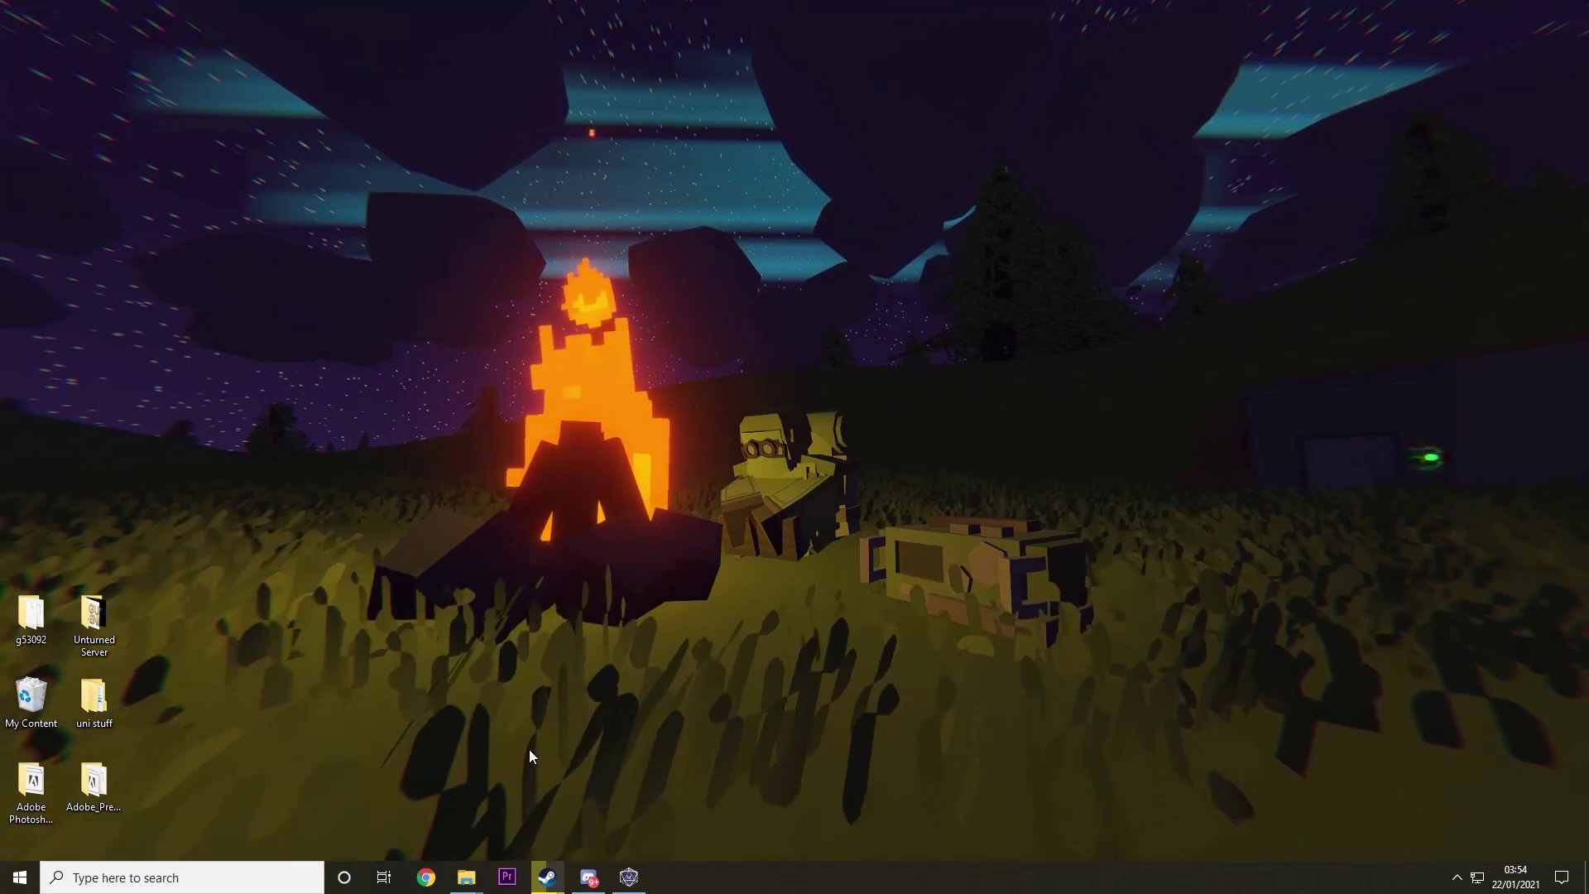
# Launch the Unturned Dedicated Server from Steam, then stop it with the shutdown console command
pyautogui.moveTo(547, 877)
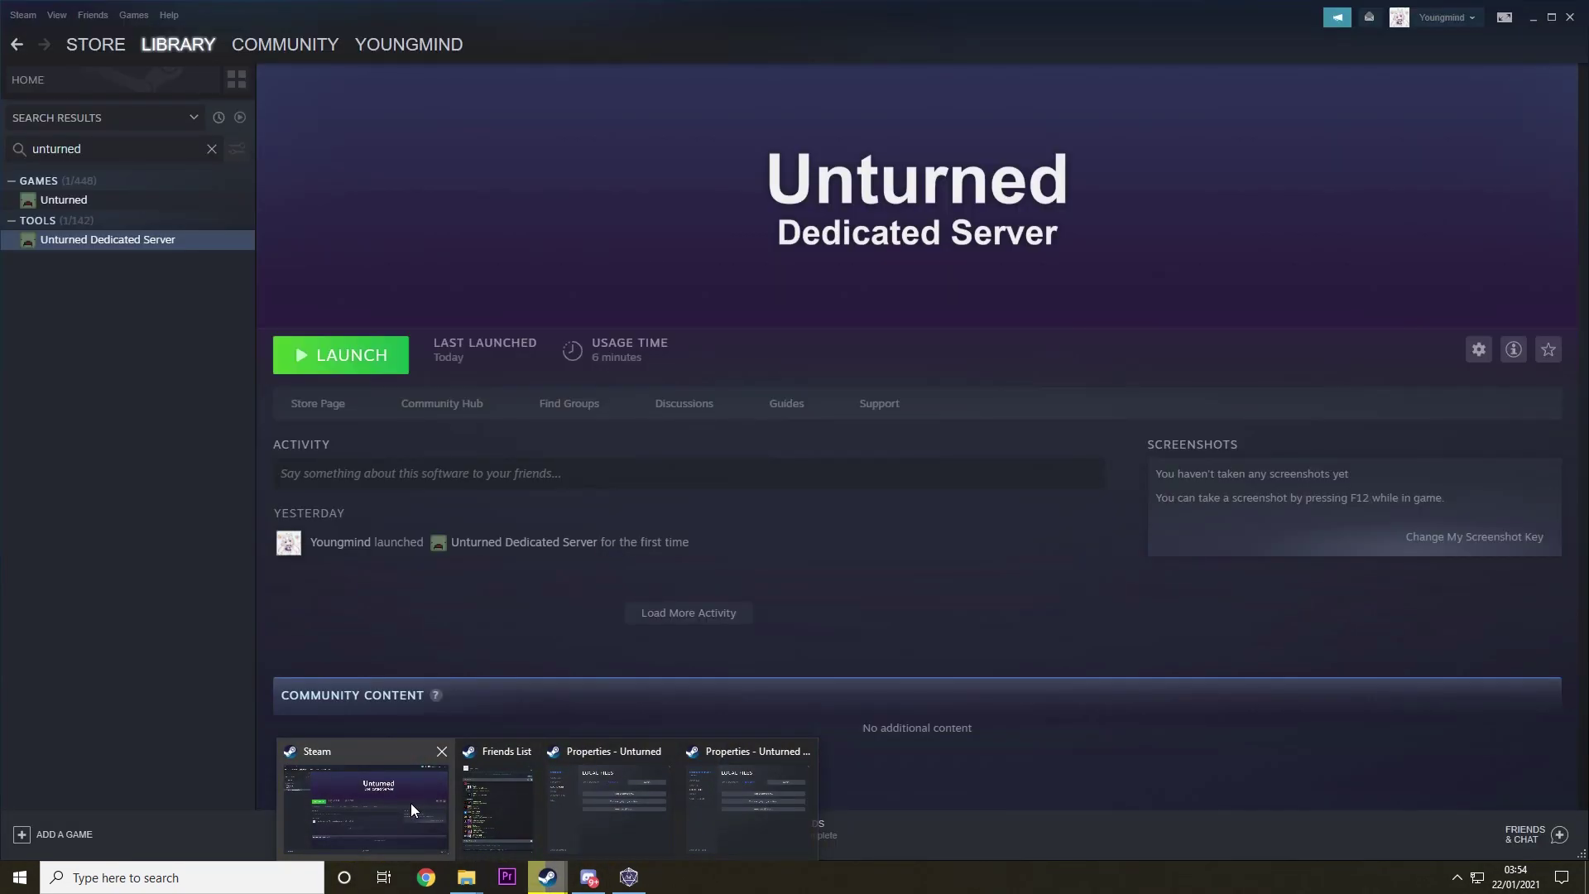
pyautogui.click(411, 803)
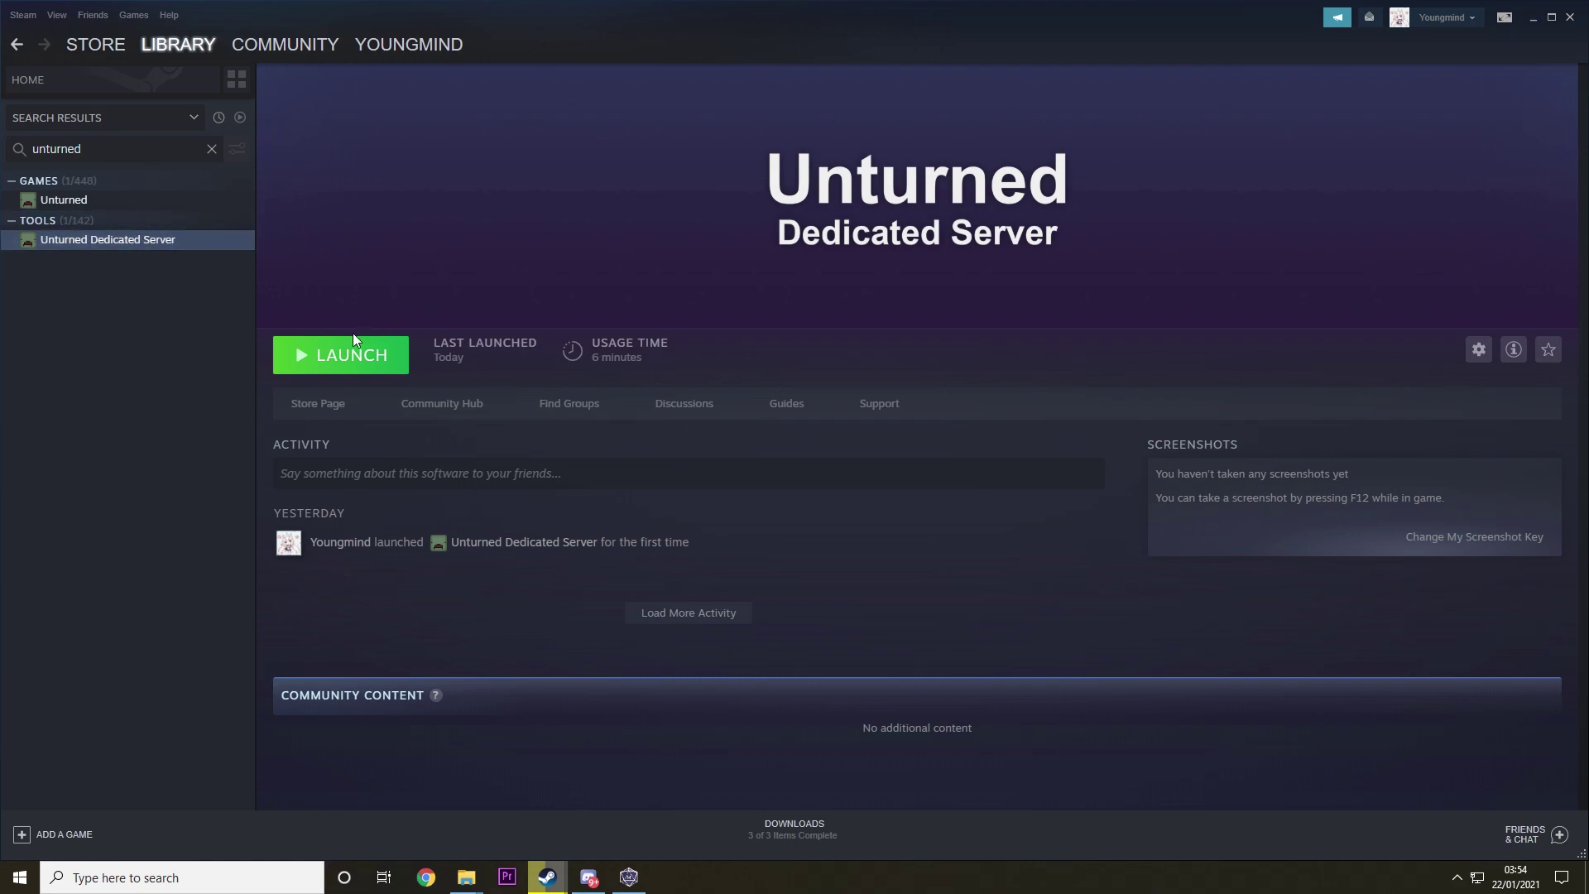
pyautogui.click(344, 352)
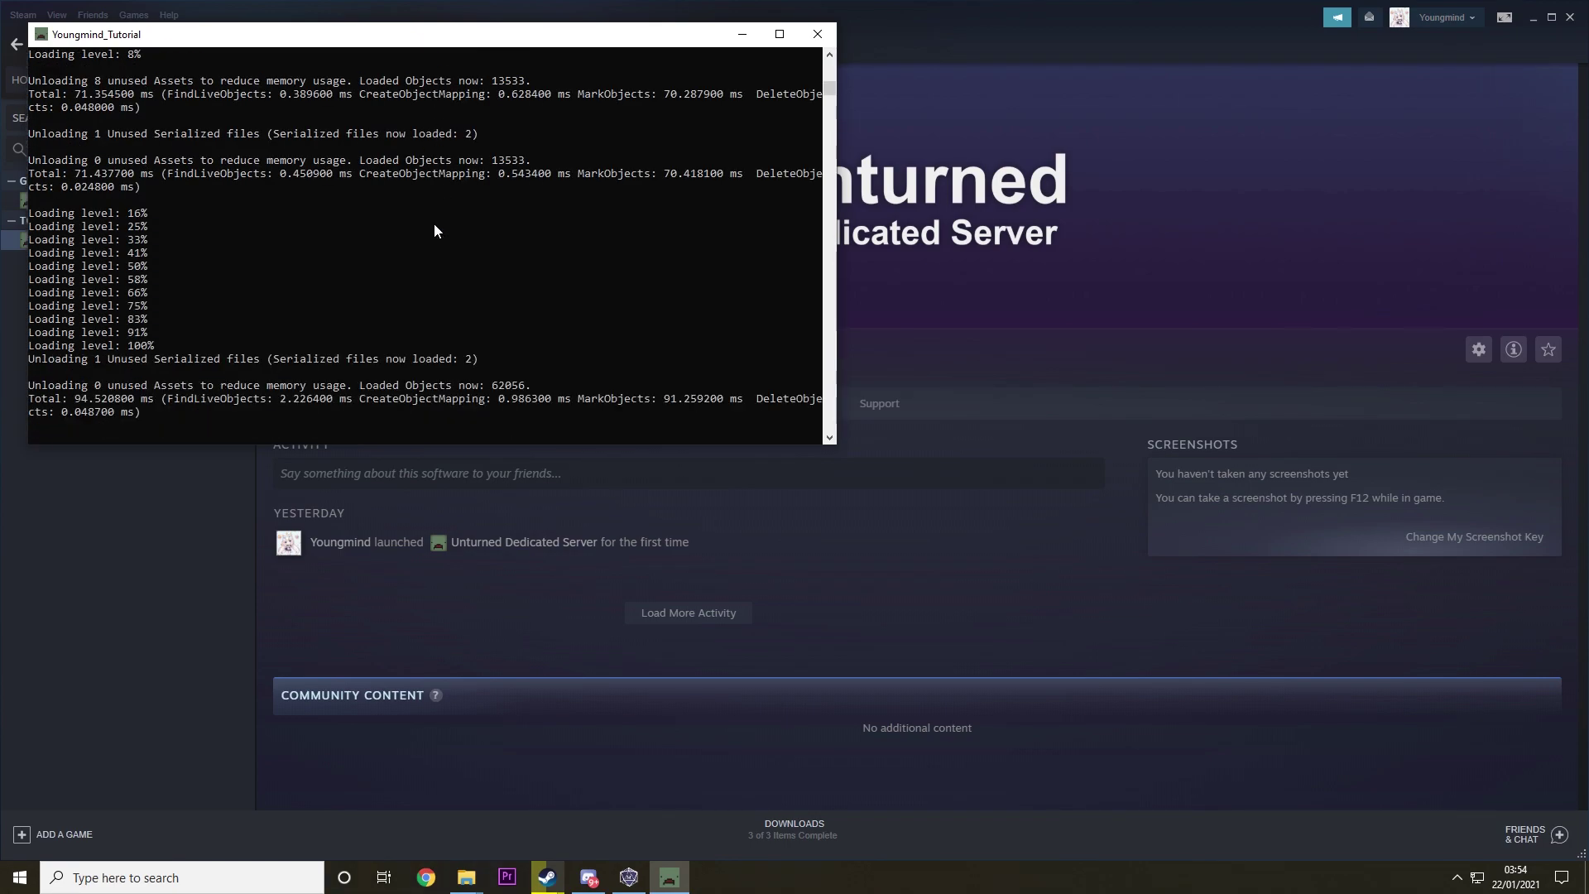
pyautogui.write('hutdown')
pyautogui.press('Return')
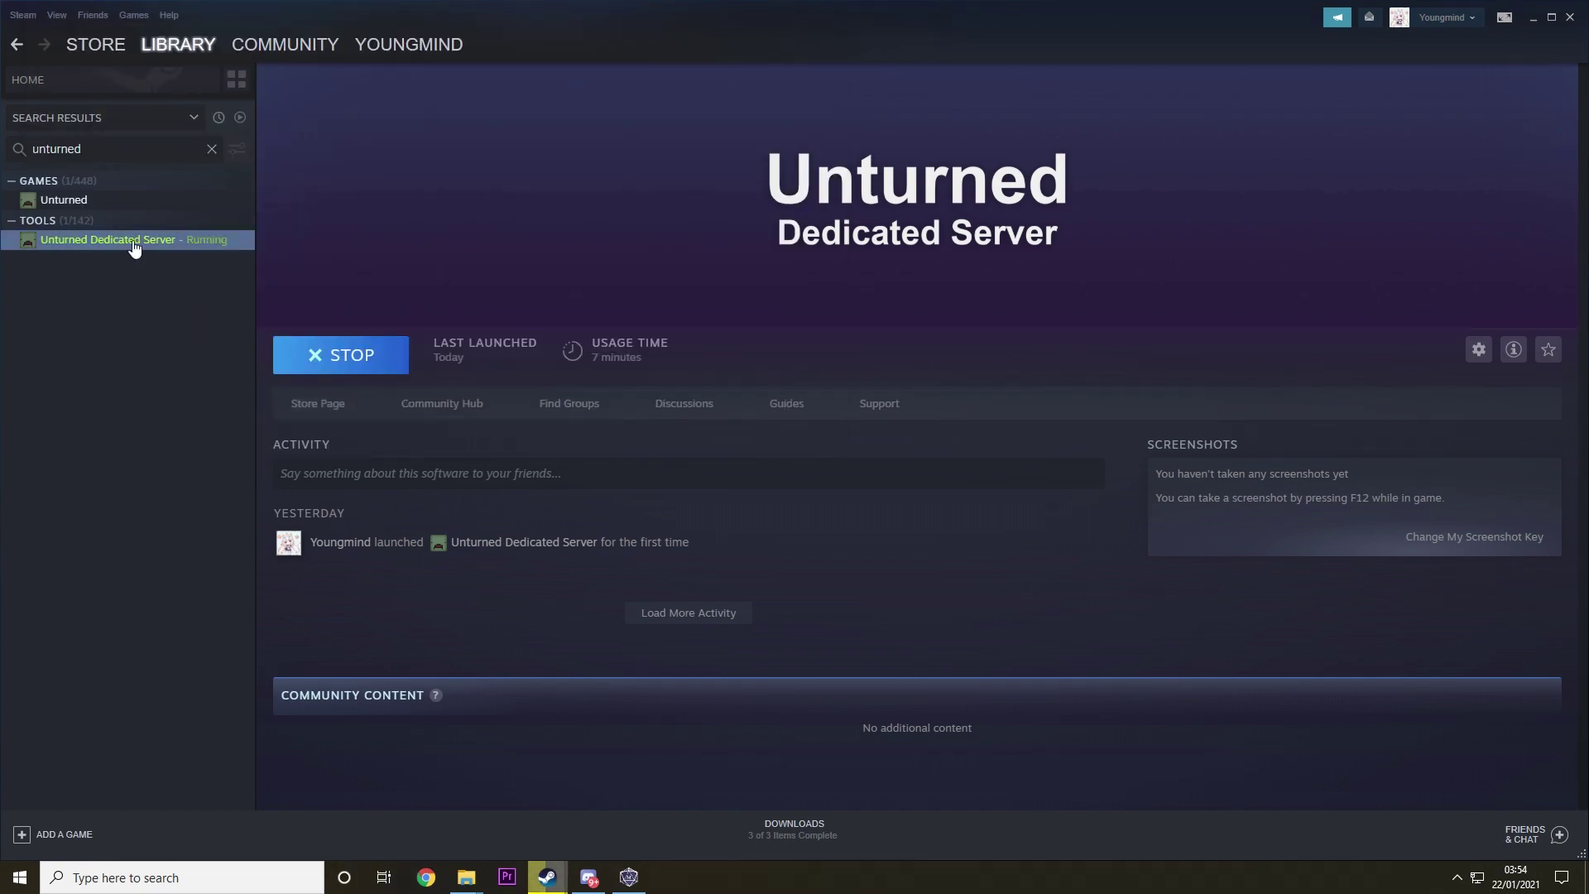
# Open the server's install folder via Manage > Properties > Local Files > Browse
pyautogui.rightClick(122, 246)
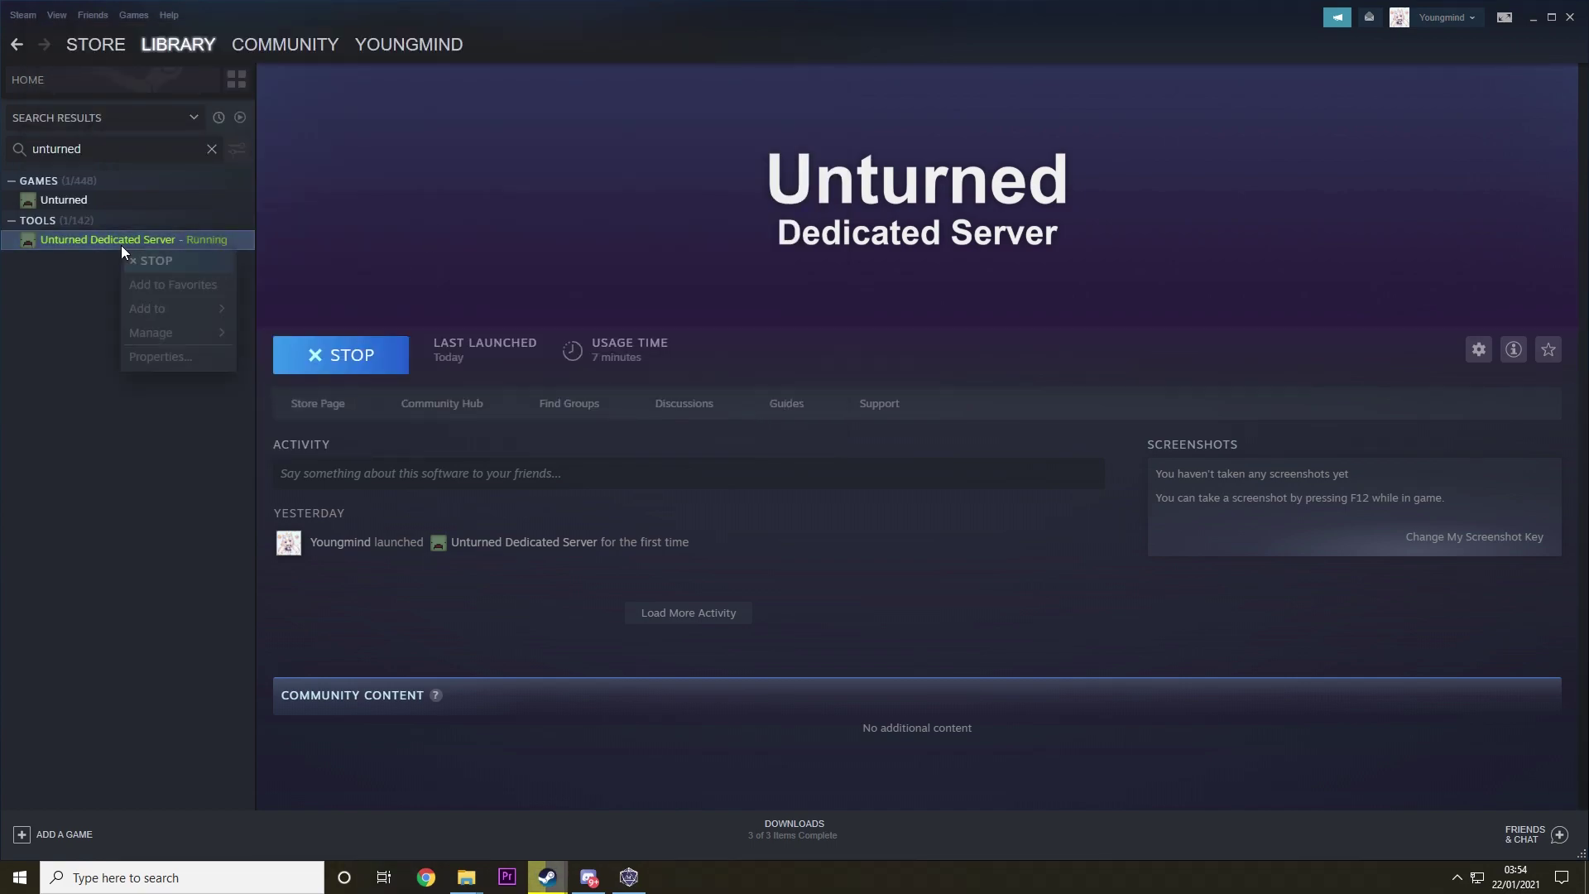
pyautogui.click(159, 355)
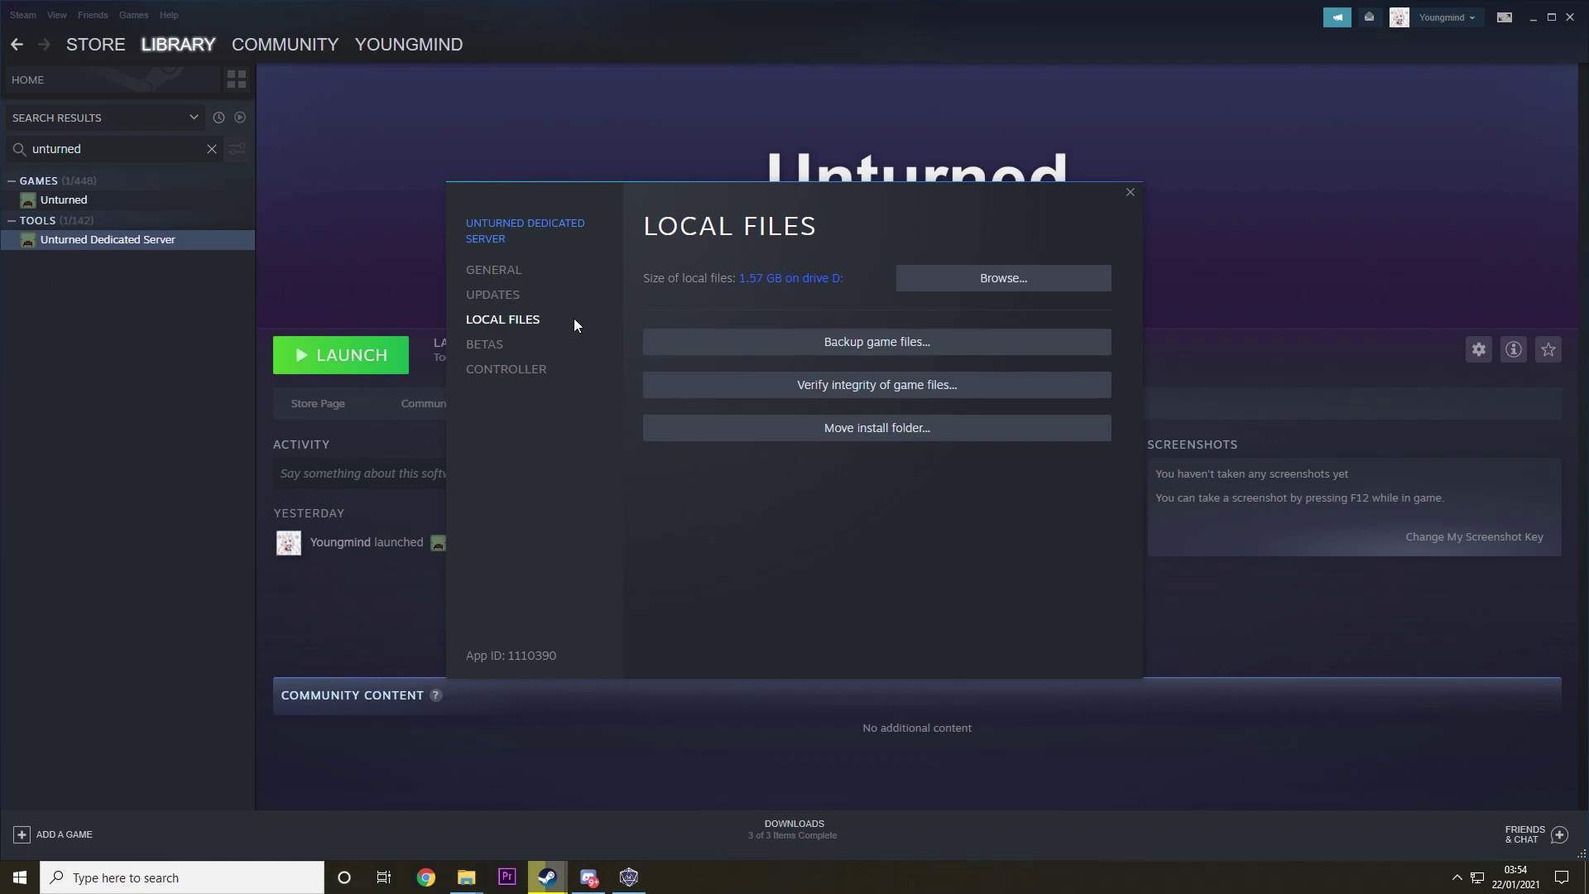
pyautogui.click(956, 274)
# Navigate the U3DS folder into Servers\Default\Server
pyautogui.moveTo(466, 877)
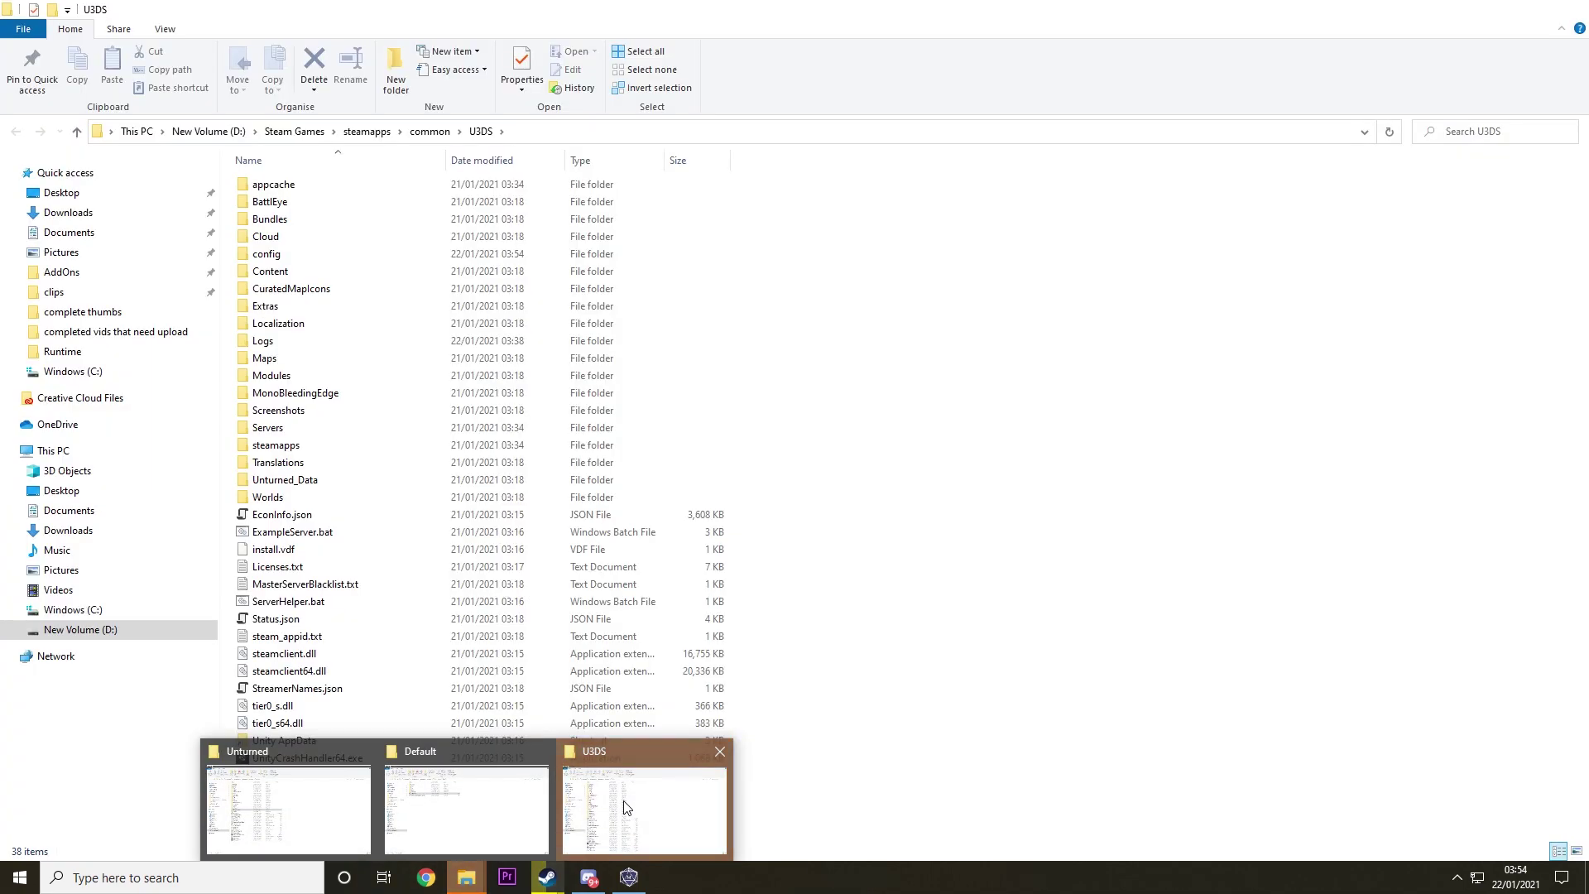
pyautogui.click(626, 807)
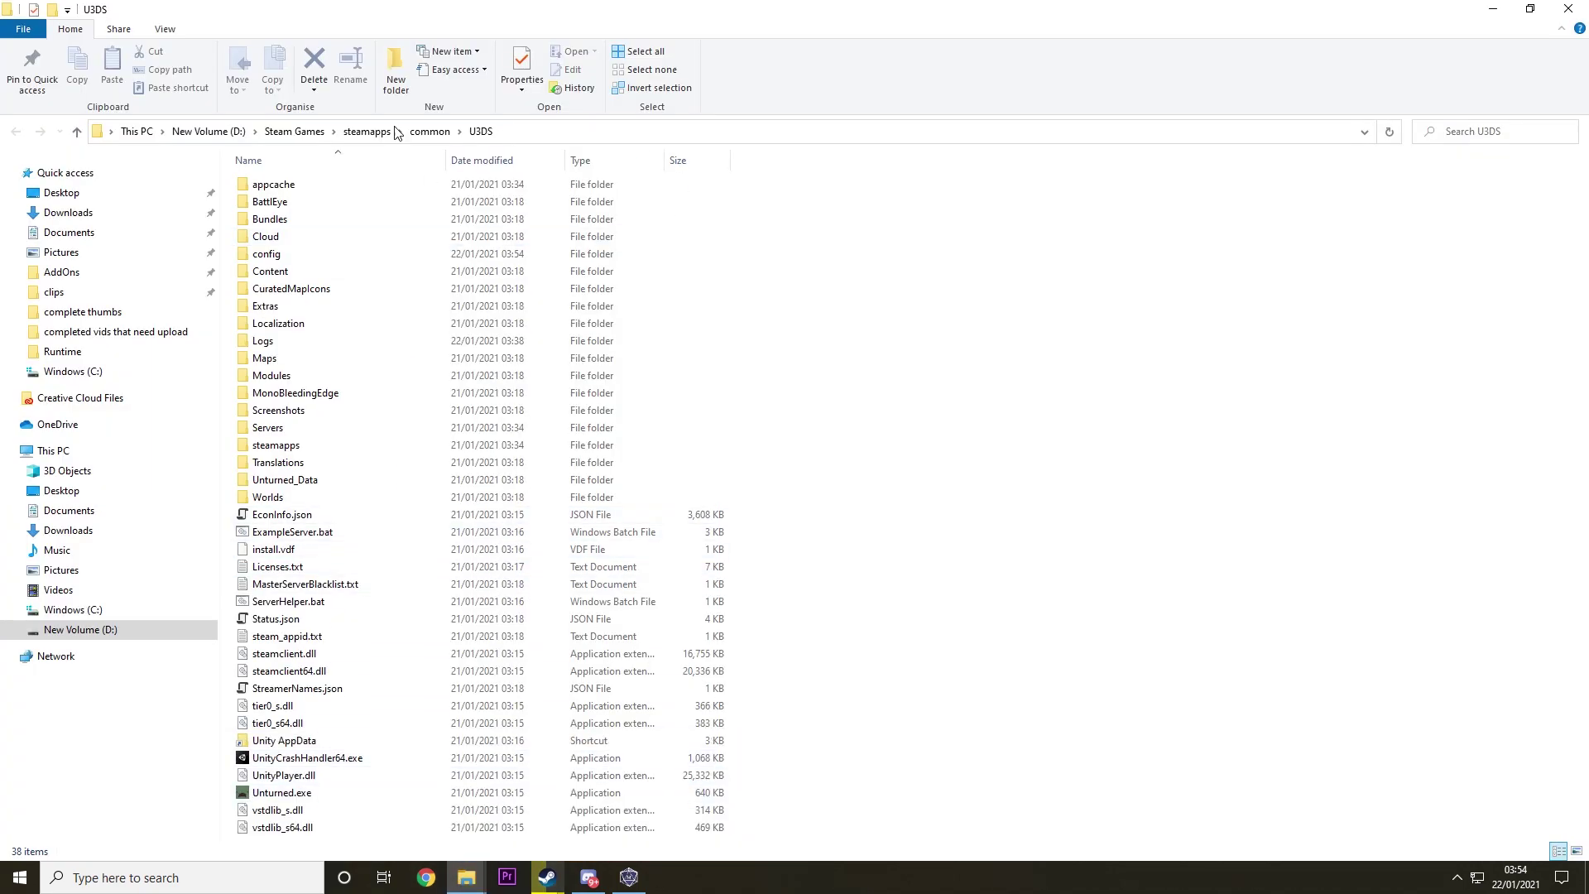
pyautogui.doubleClick(309, 429)
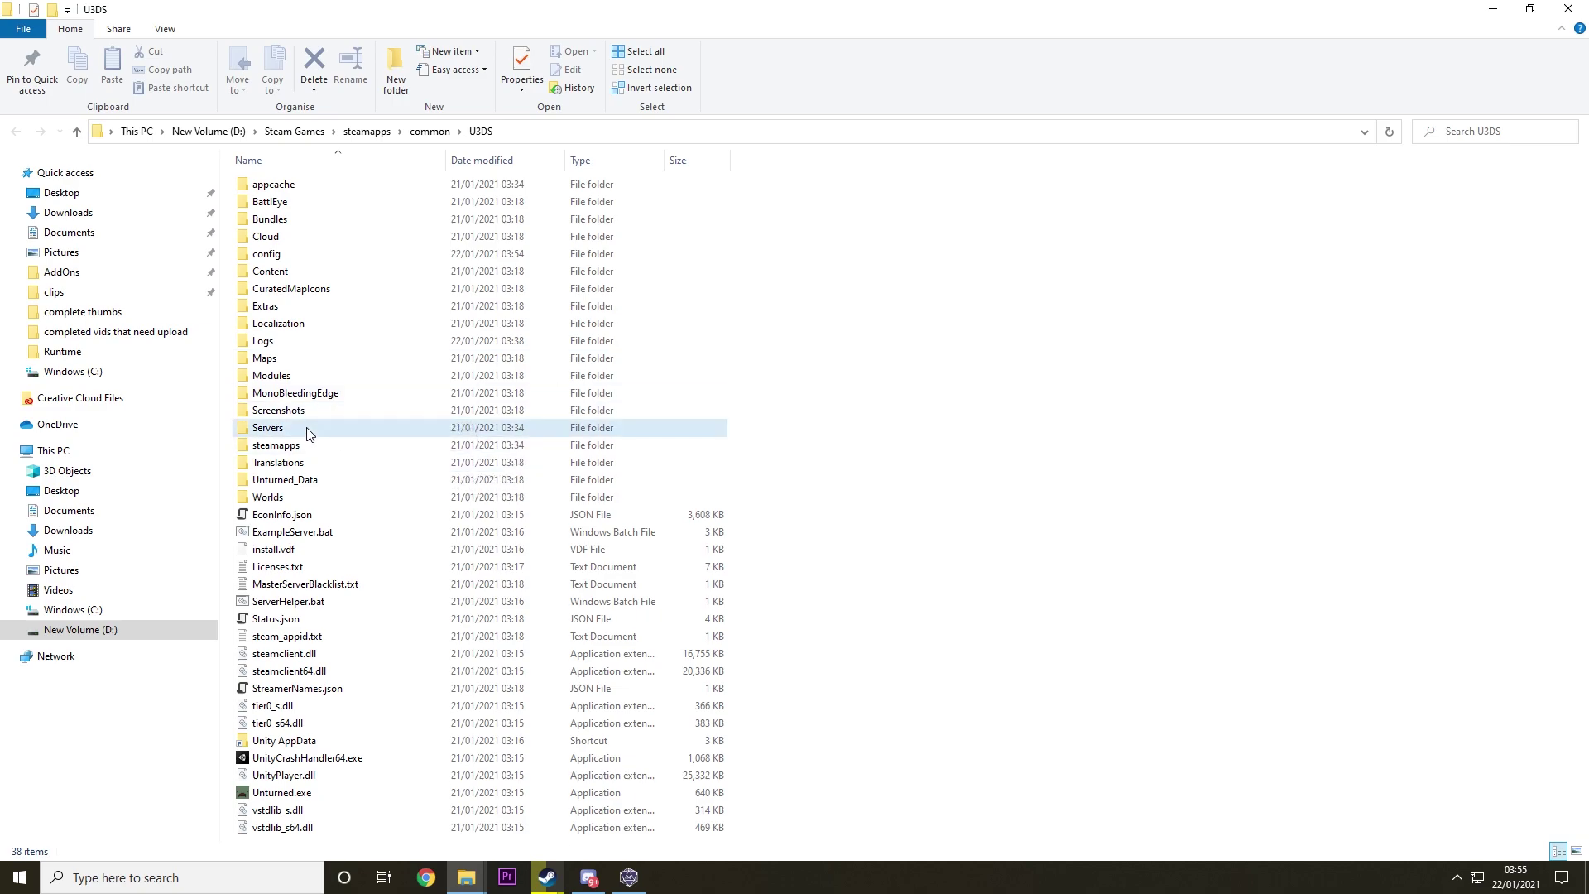
pyautogui.doubleClick(292, 187)
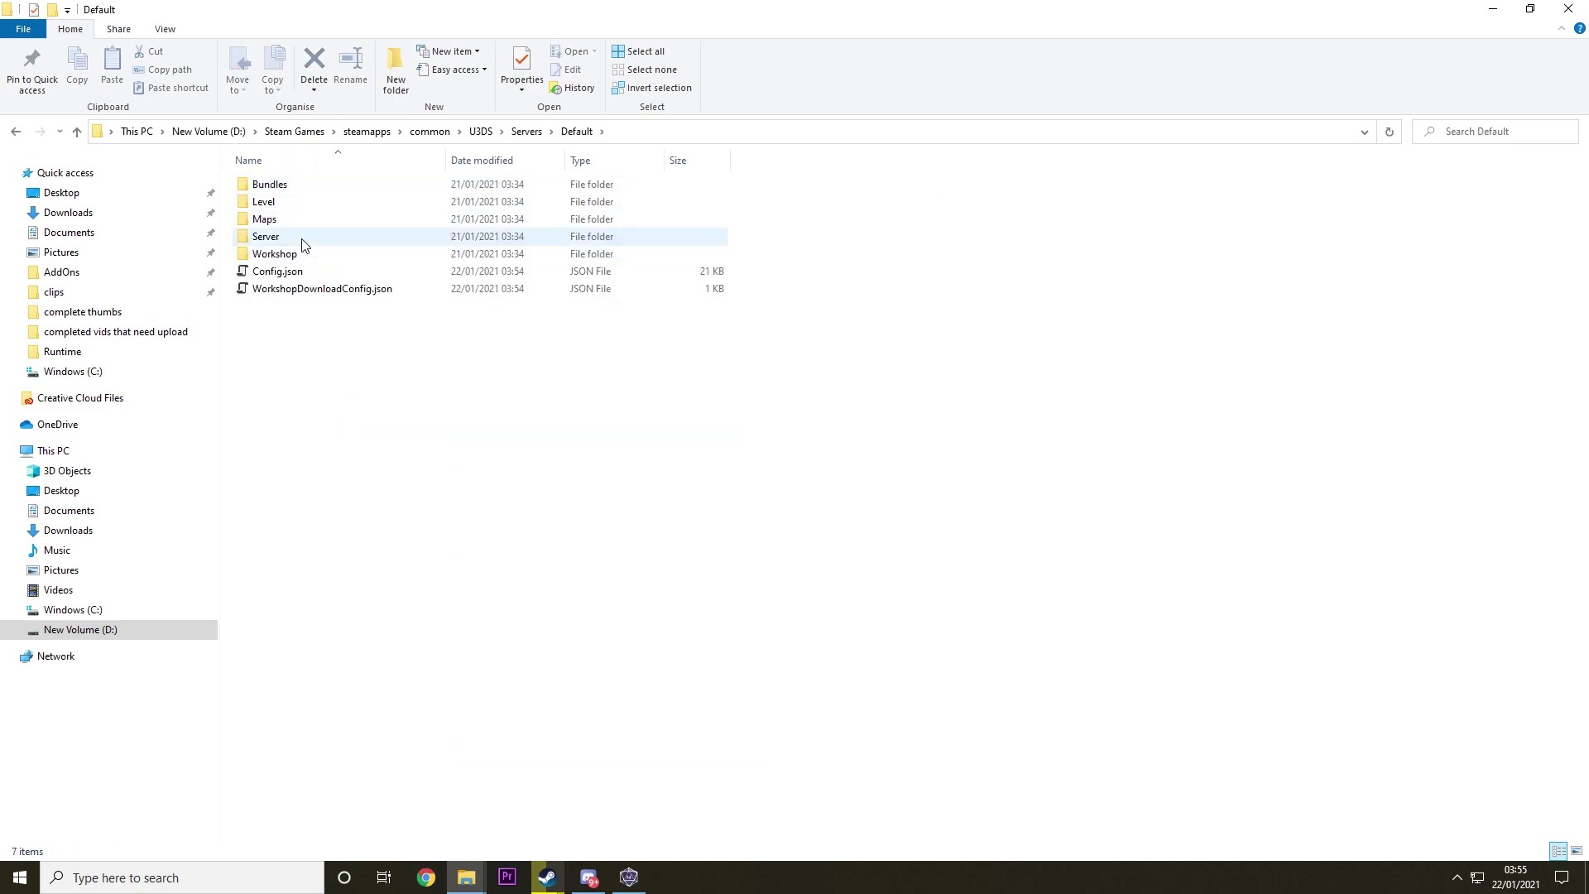
pyautogui.doubleClick(301, 238)
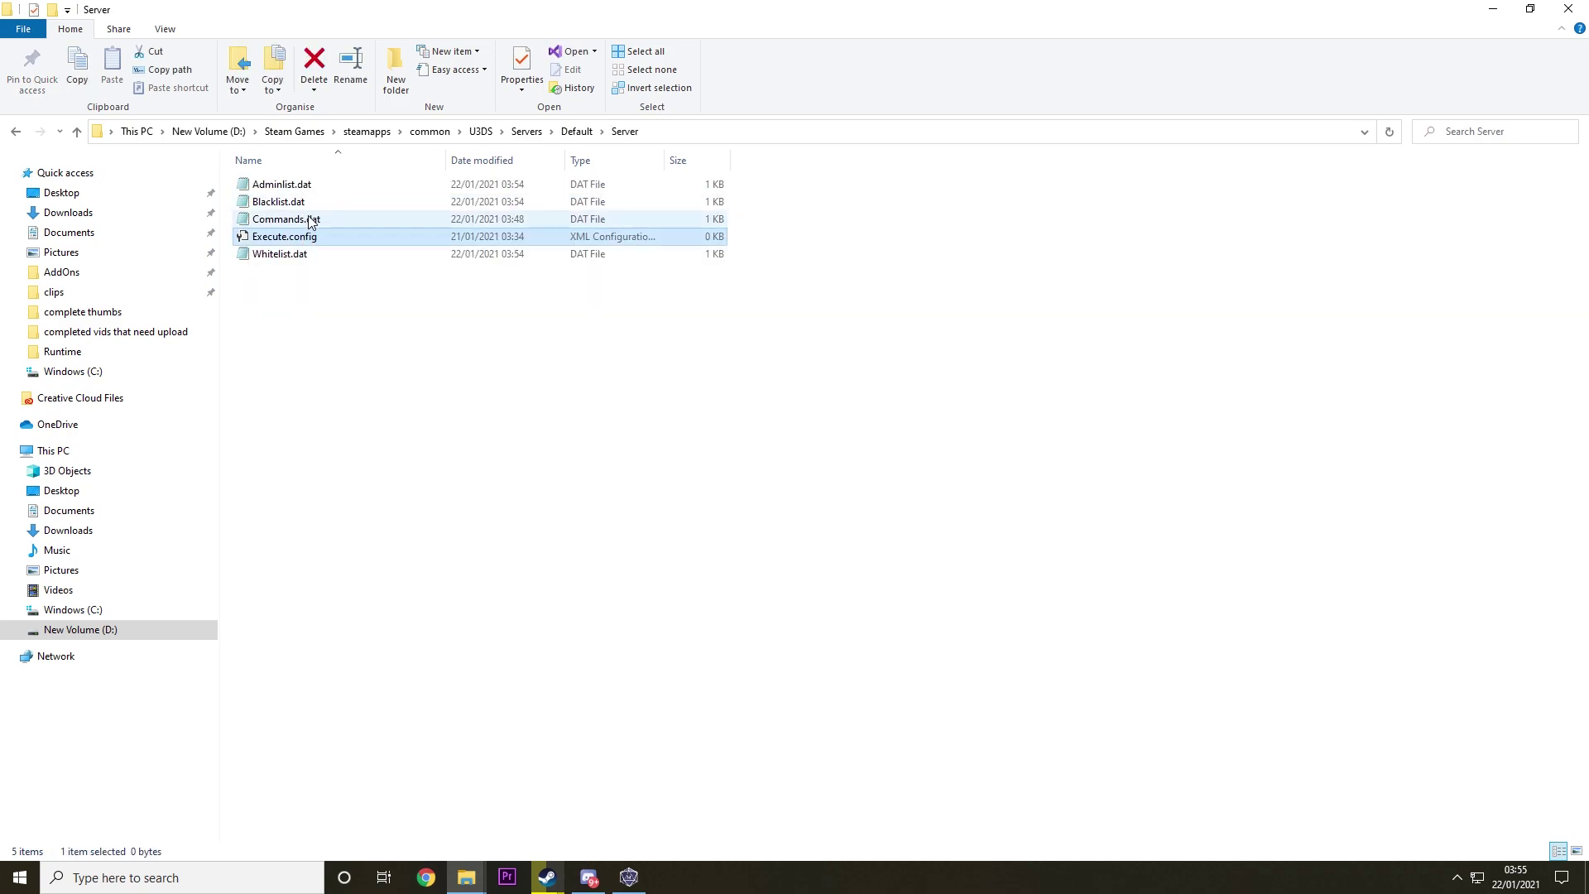
# Open Commands.dat in Notepad through Open with > More apps
pyautogui.rightClick(308, 220)
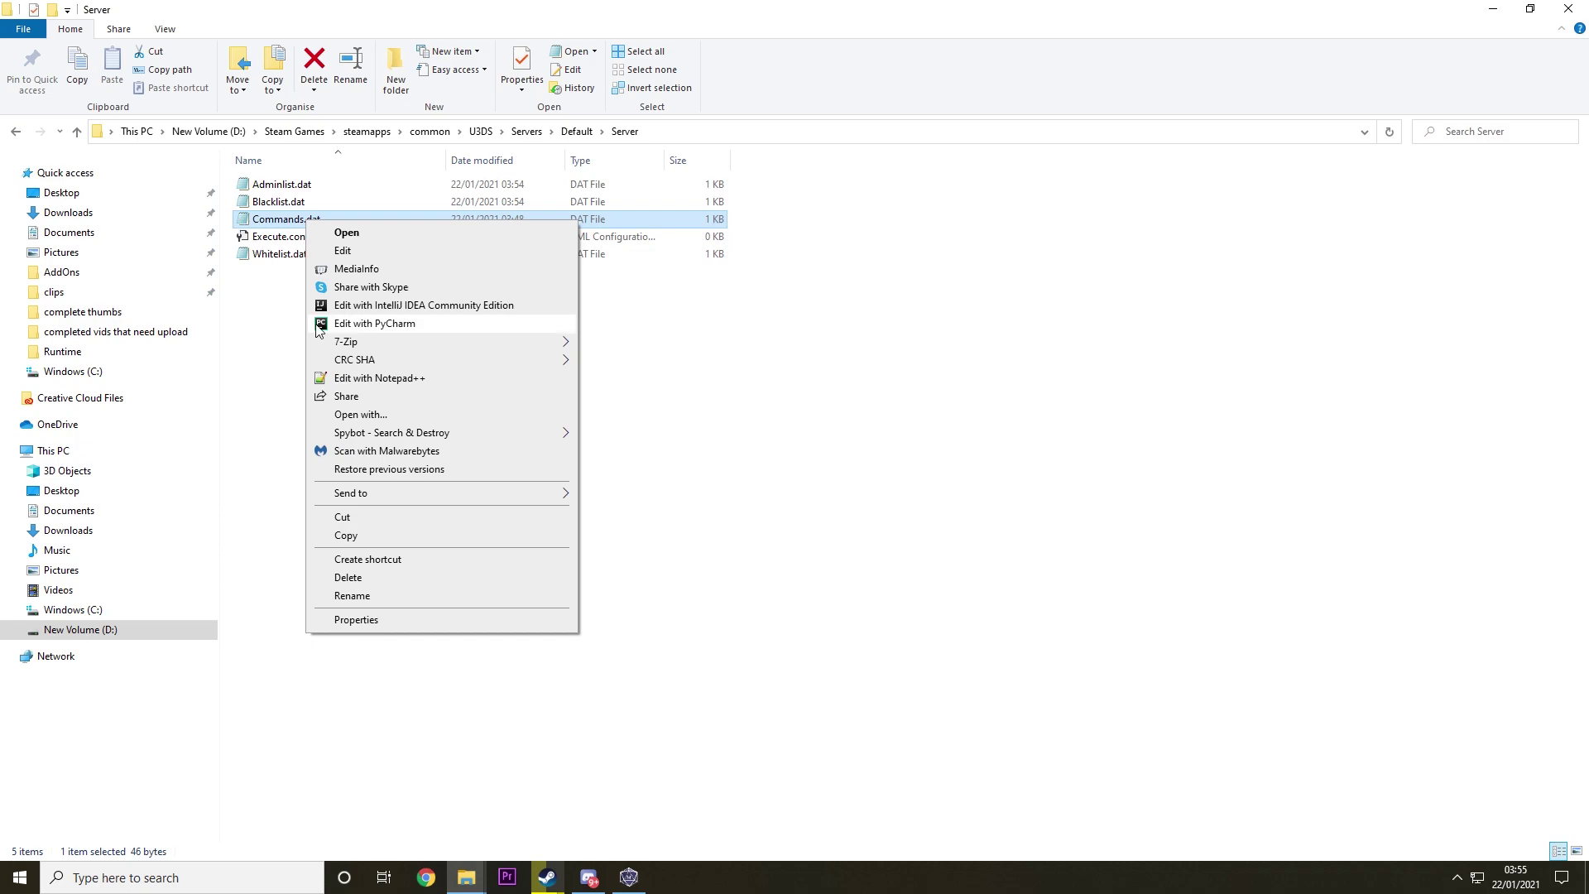
pyautogui.click(362, 415)
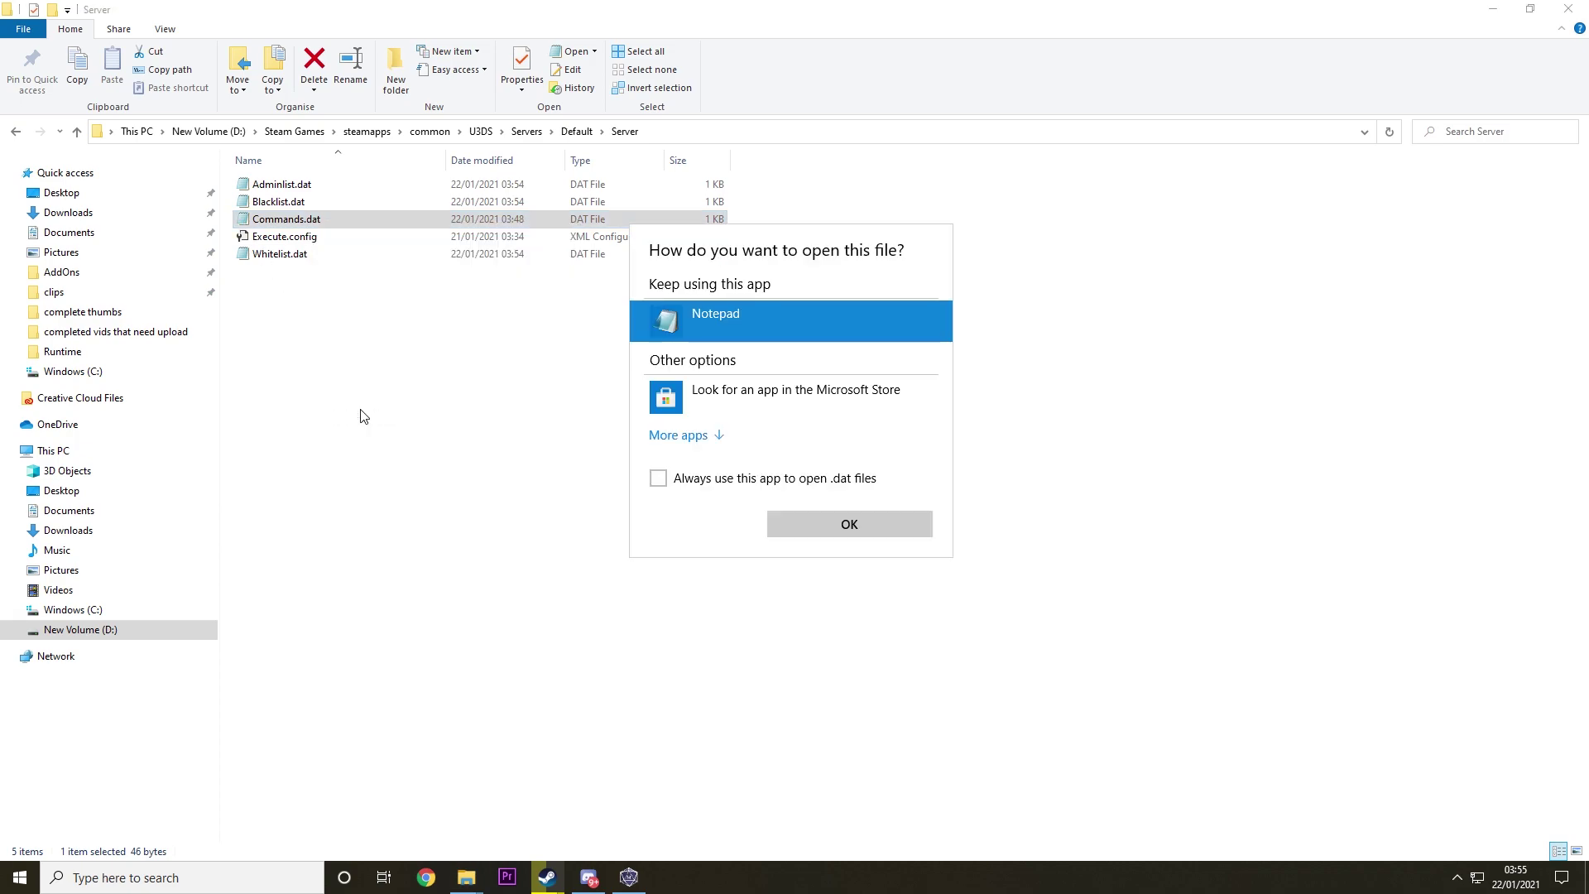
pyautogui.click(695, 438)
pyautogui.scroll(-3, 809, 396)
pyautogui.scroll(3, 811, 406)
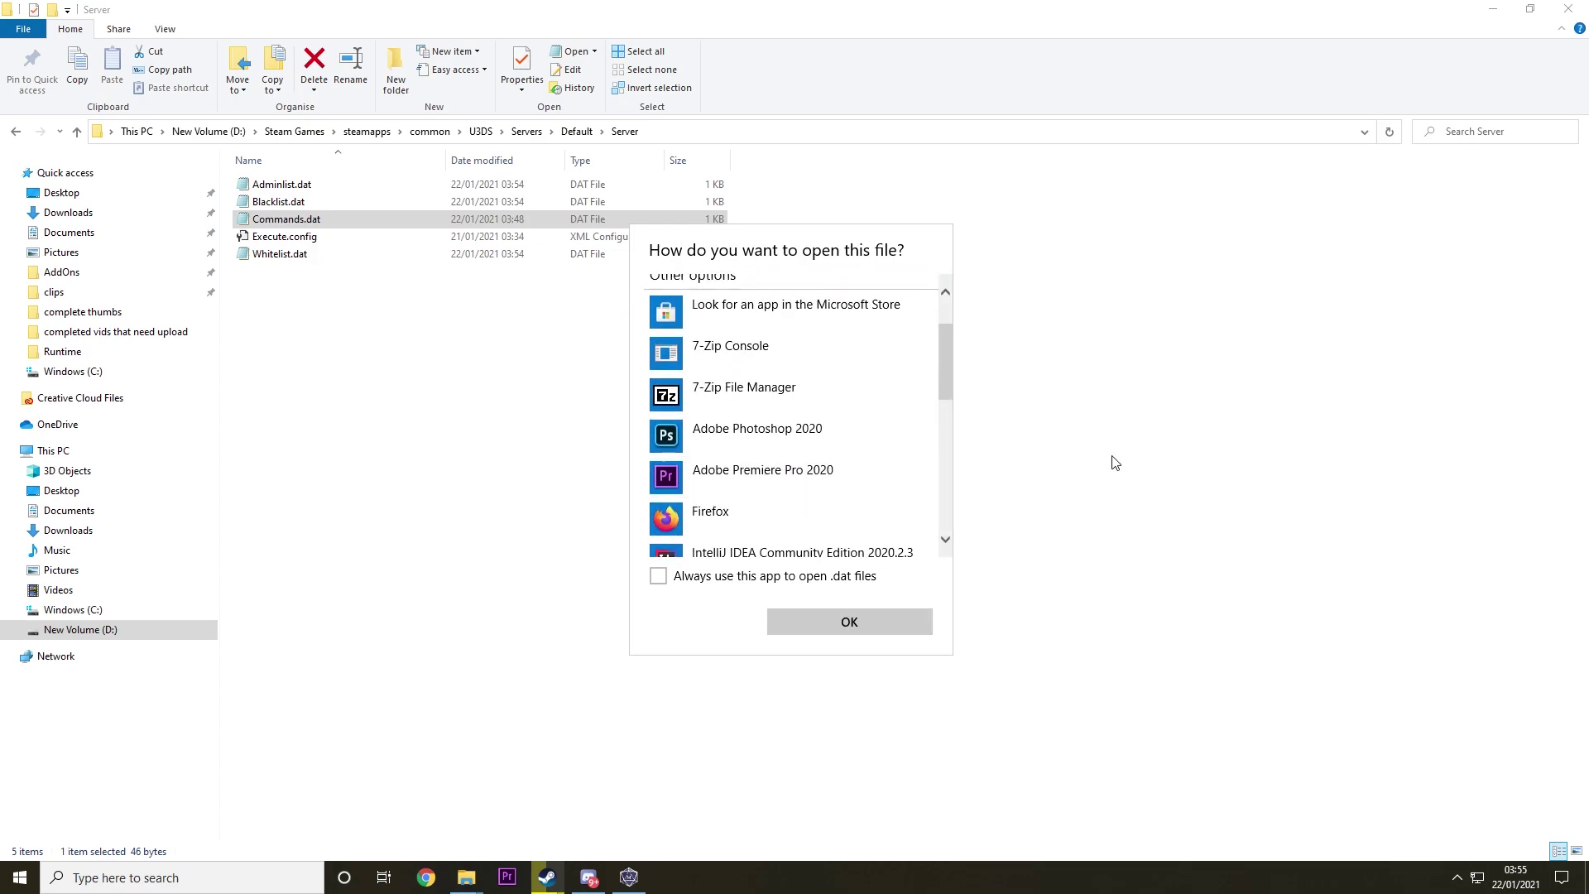
pyautogui.click(1110, 454)
# Replace Commands.dat's contents with the tutorial server name and port 27015
pyautogui.doubleClick(289, 220)
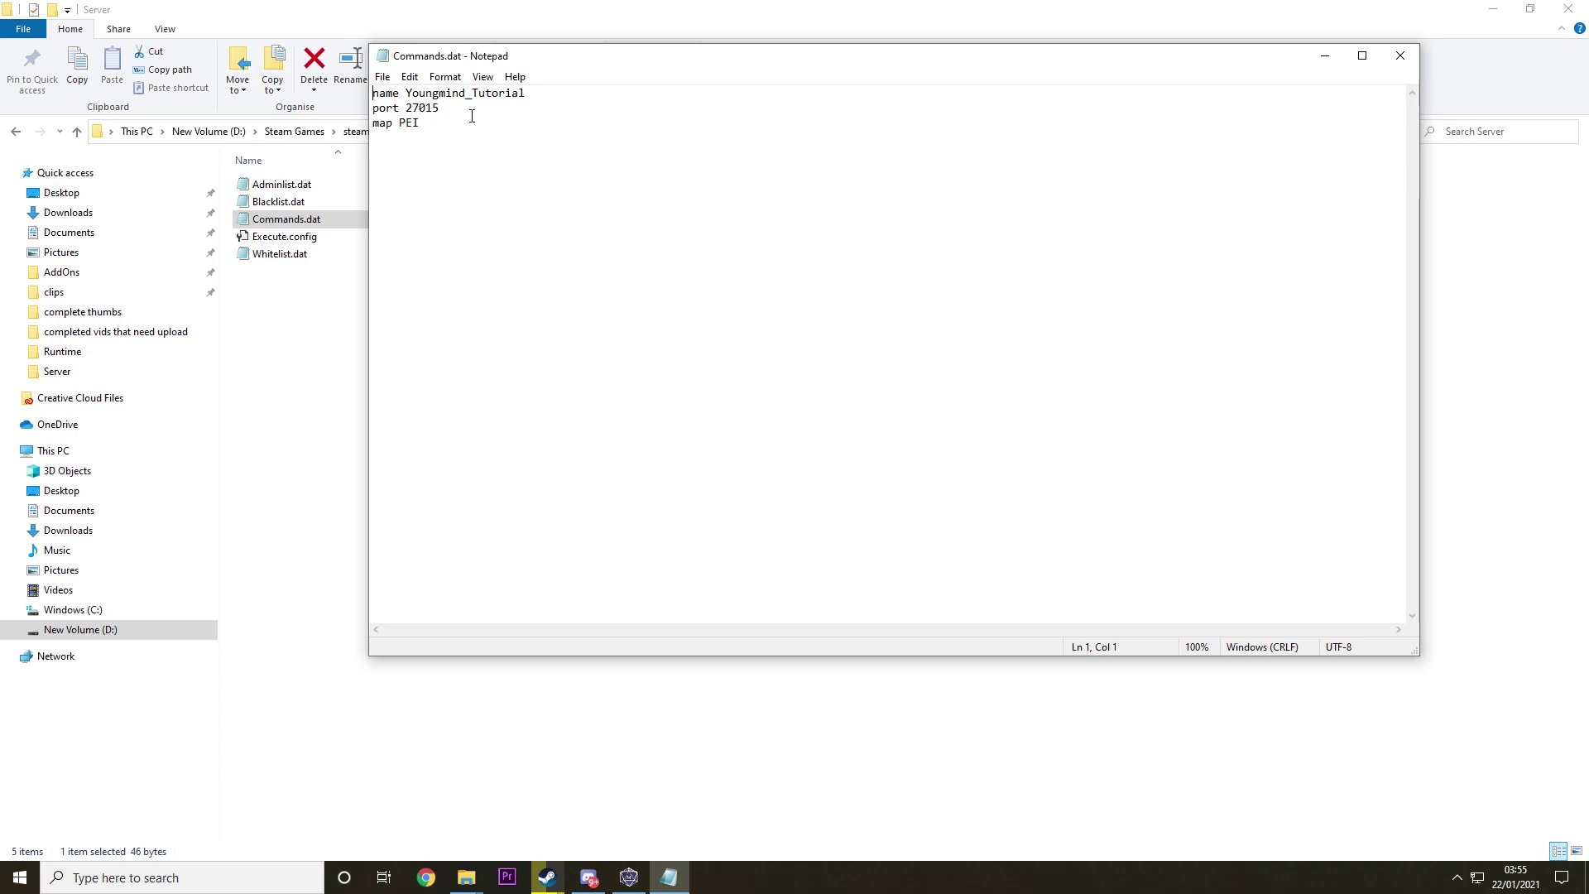
pyautogui.hotkey('ctrl', 'a')
pyautogui.press('BackSpace')
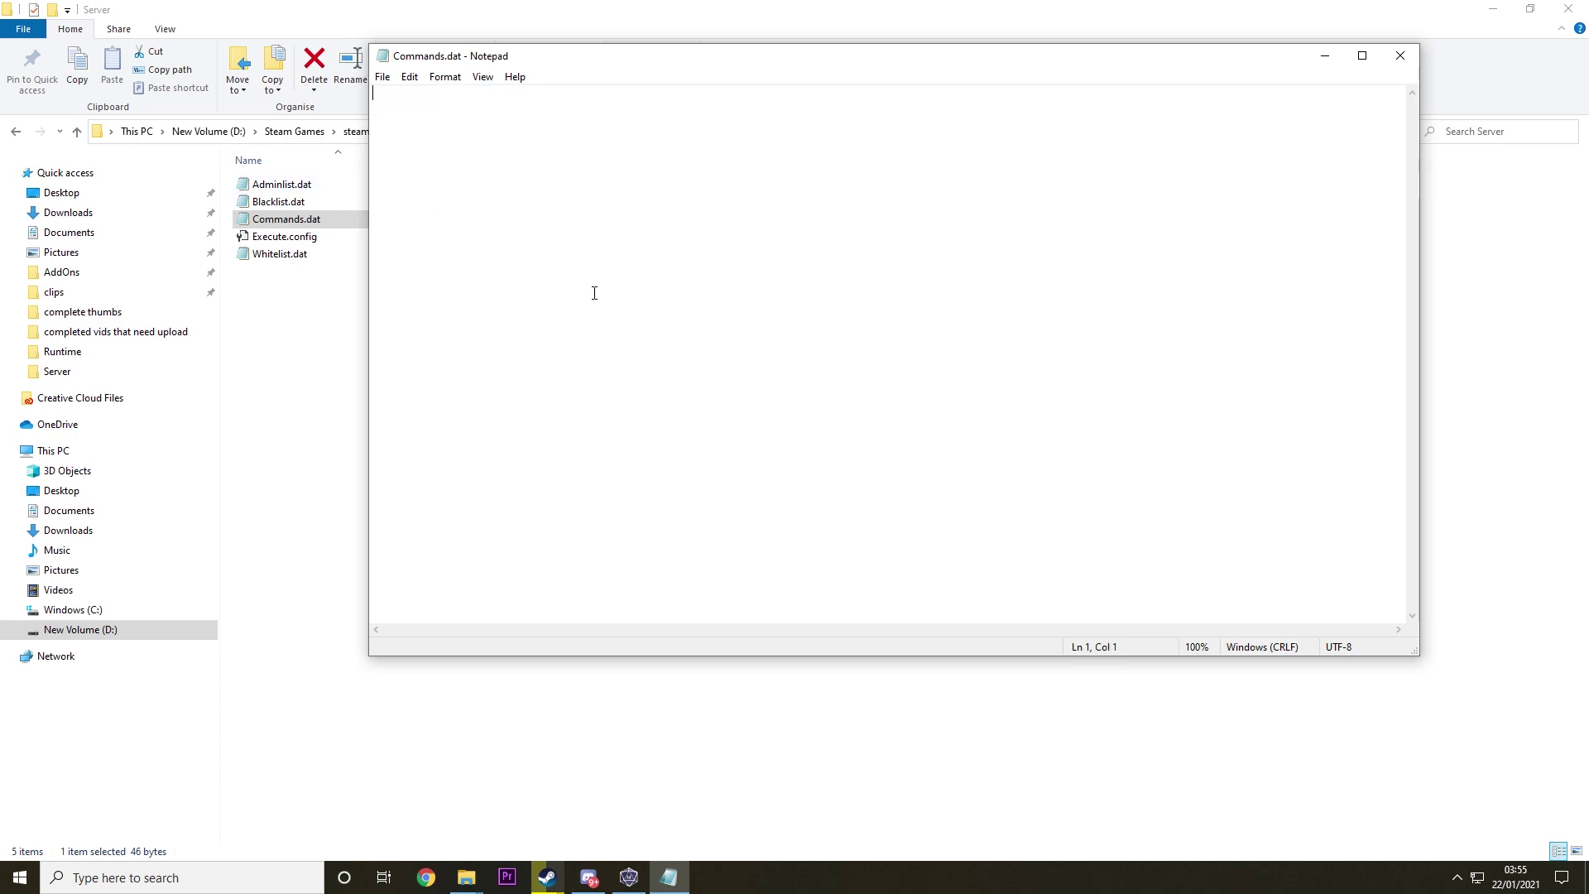
pyautogui.write('name Y ou')
pyautogui.press('BackSpace')
pyautogui.write('ungmind_Tutorial ')
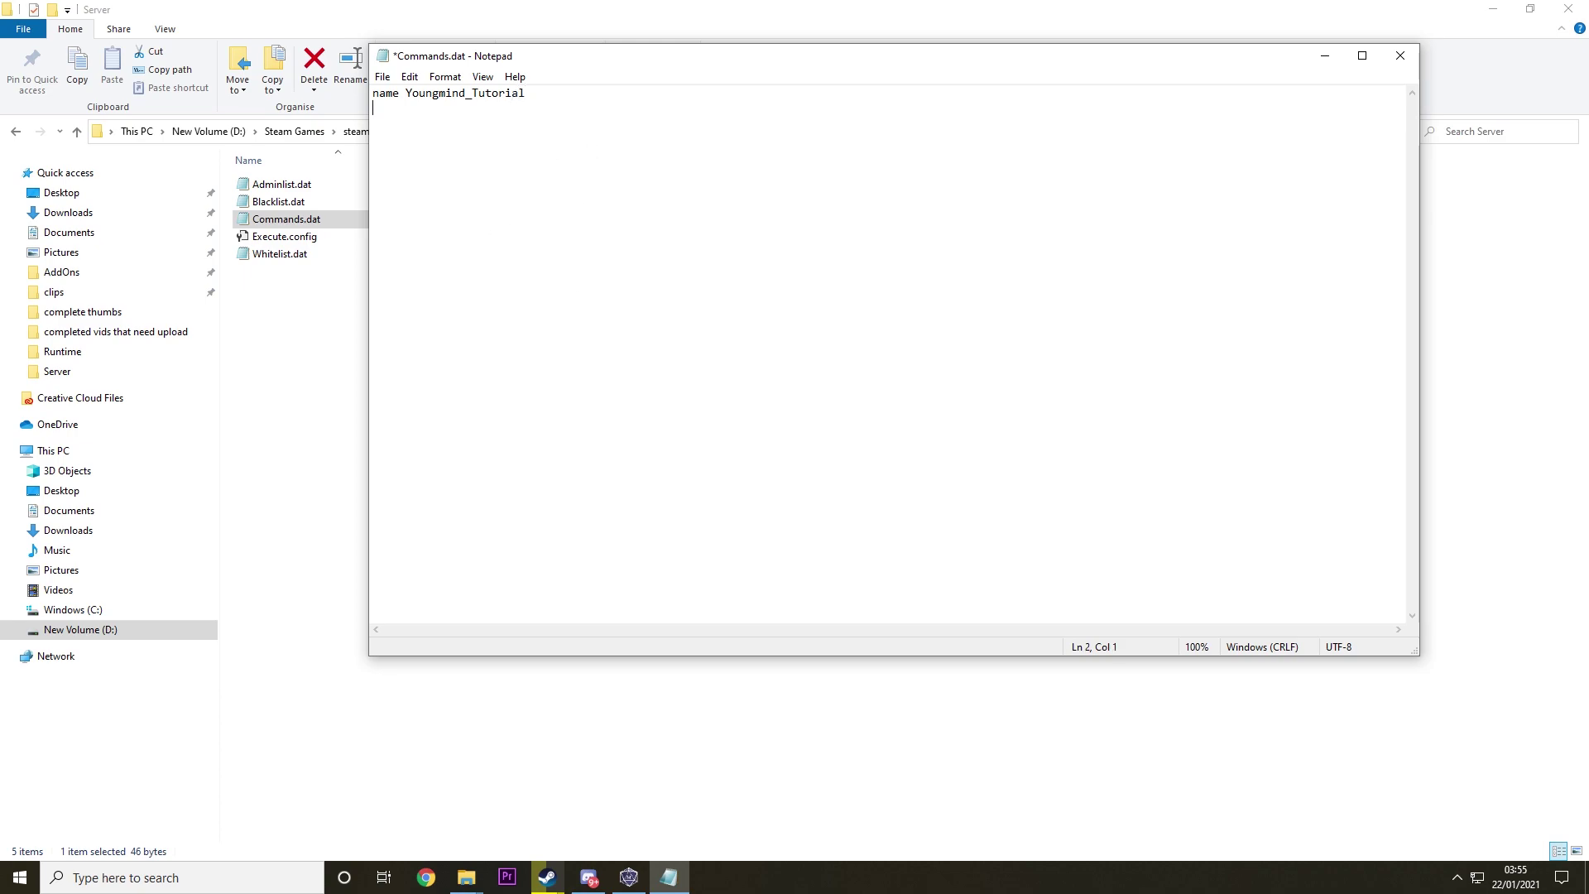
pyautogui.write('port 2701')
pyautogui.press('Return')
# Add the map PEI line and save Commands.dat
pyautogui.write('passwo')
pyautogui.press('BackSpace')
pyautogui.press('BackSpace')
pyautogui.press('BackSpace')
pyautogui.press('BackSpace')
pyautogui.press('BackSpace')
pyautogui.press('BackSpace')
pyautogui.write('PEI')
pyautogui.press('BackSpace')
pyautogui.press('BackSpace')
pyautogui.write('Washi')
pyautogui.press('BackSpace')
pyautogui.press('BackSpace')
pyautogui.press('BackSpace')
pyautogui.press('BackSpace')
pyautogui.press('BackSpace')
pyautogui.write('PE')
pyautogui.click(383, 77)
pyautogui.click(399, 149)
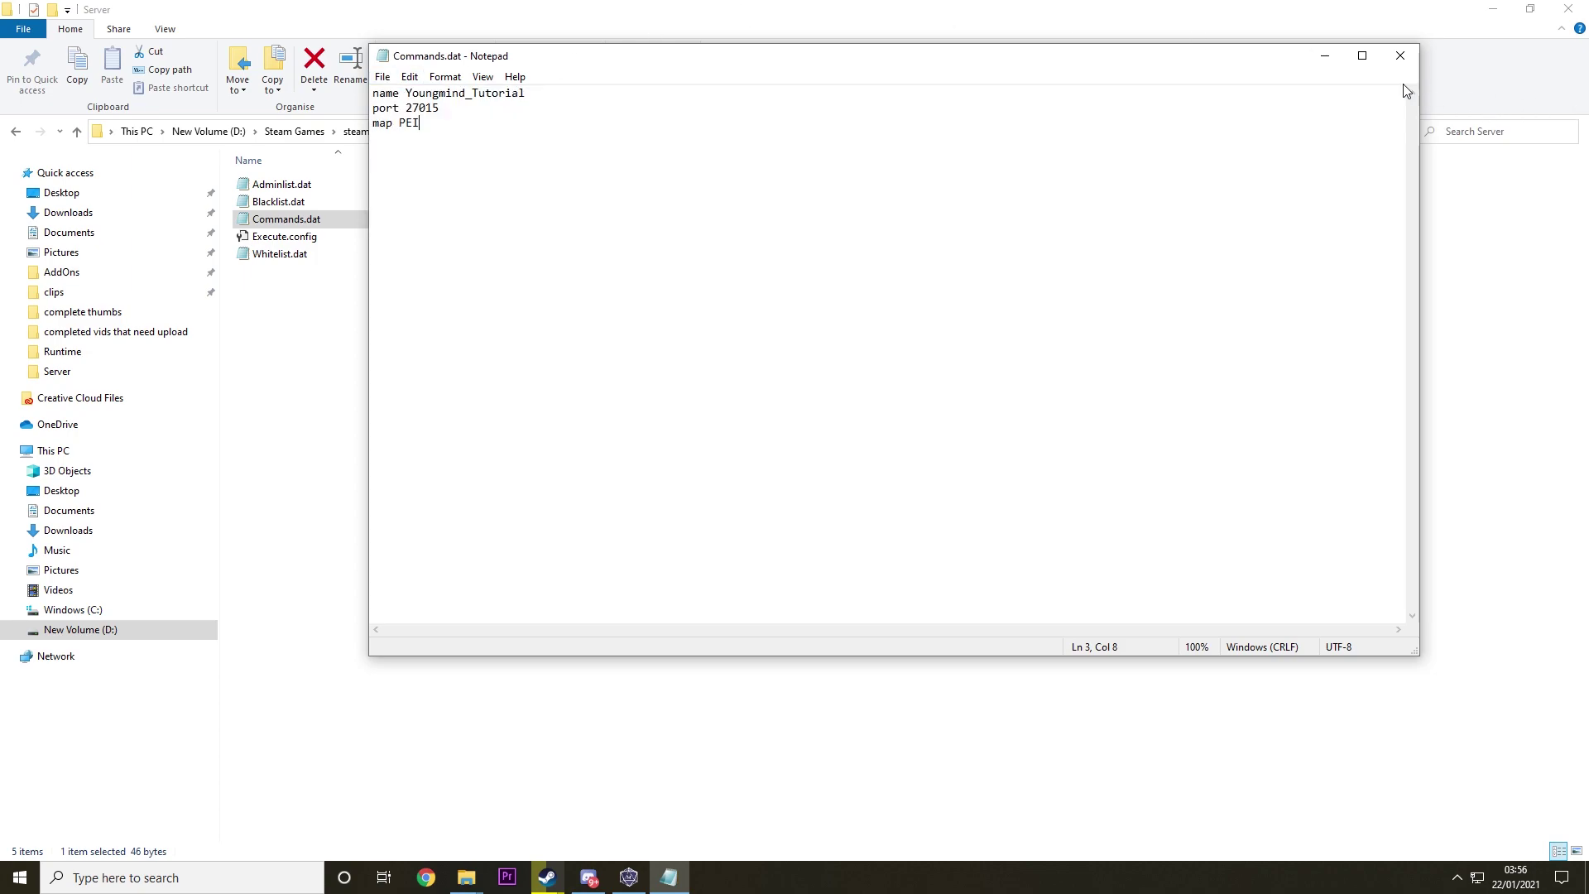
# Close Commands.dat, return to the Default folder, and open Config.json in Notepad++
pyautogui.click(1401, 55)
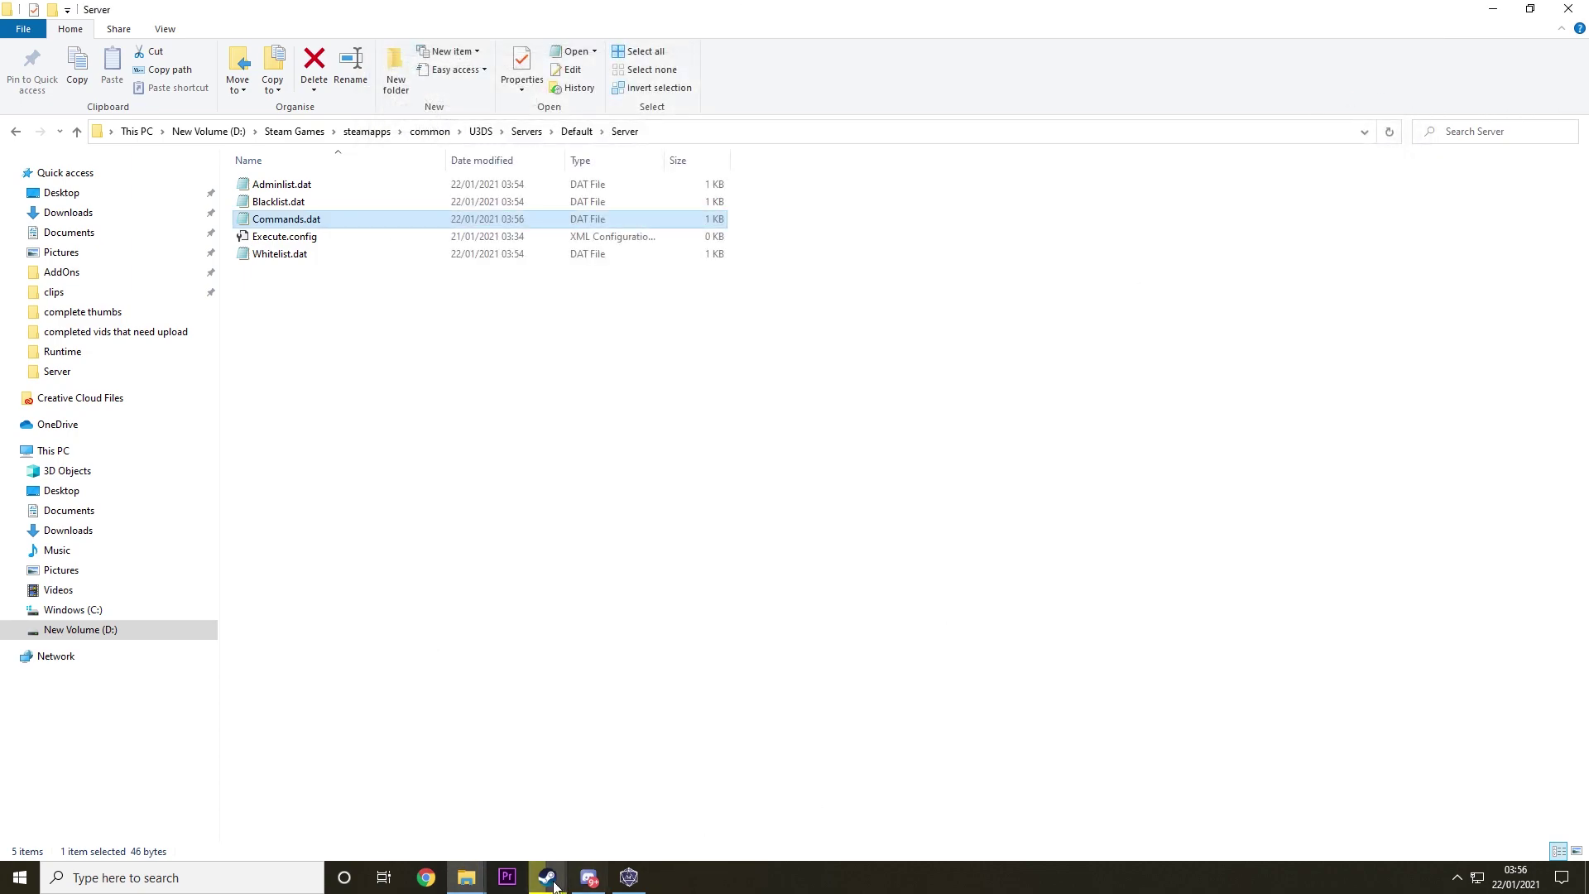
pyautogui.click(580, 134)
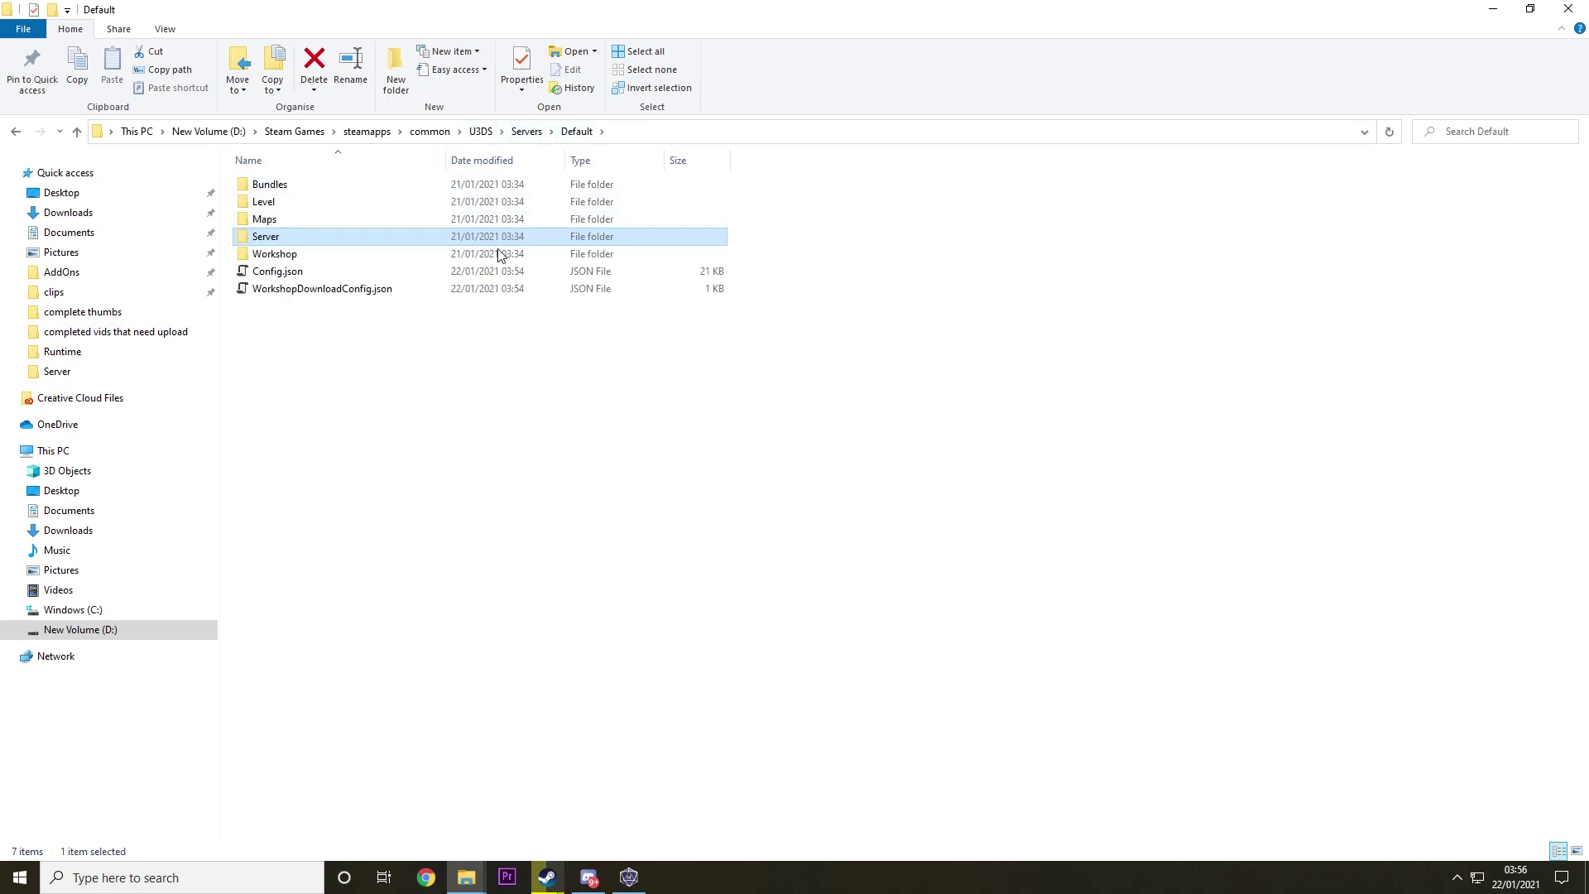
pyautogui.rightClick(332, 282)
pyautogui.click(295, 272)
pyautogui.rightClick(296, 272)
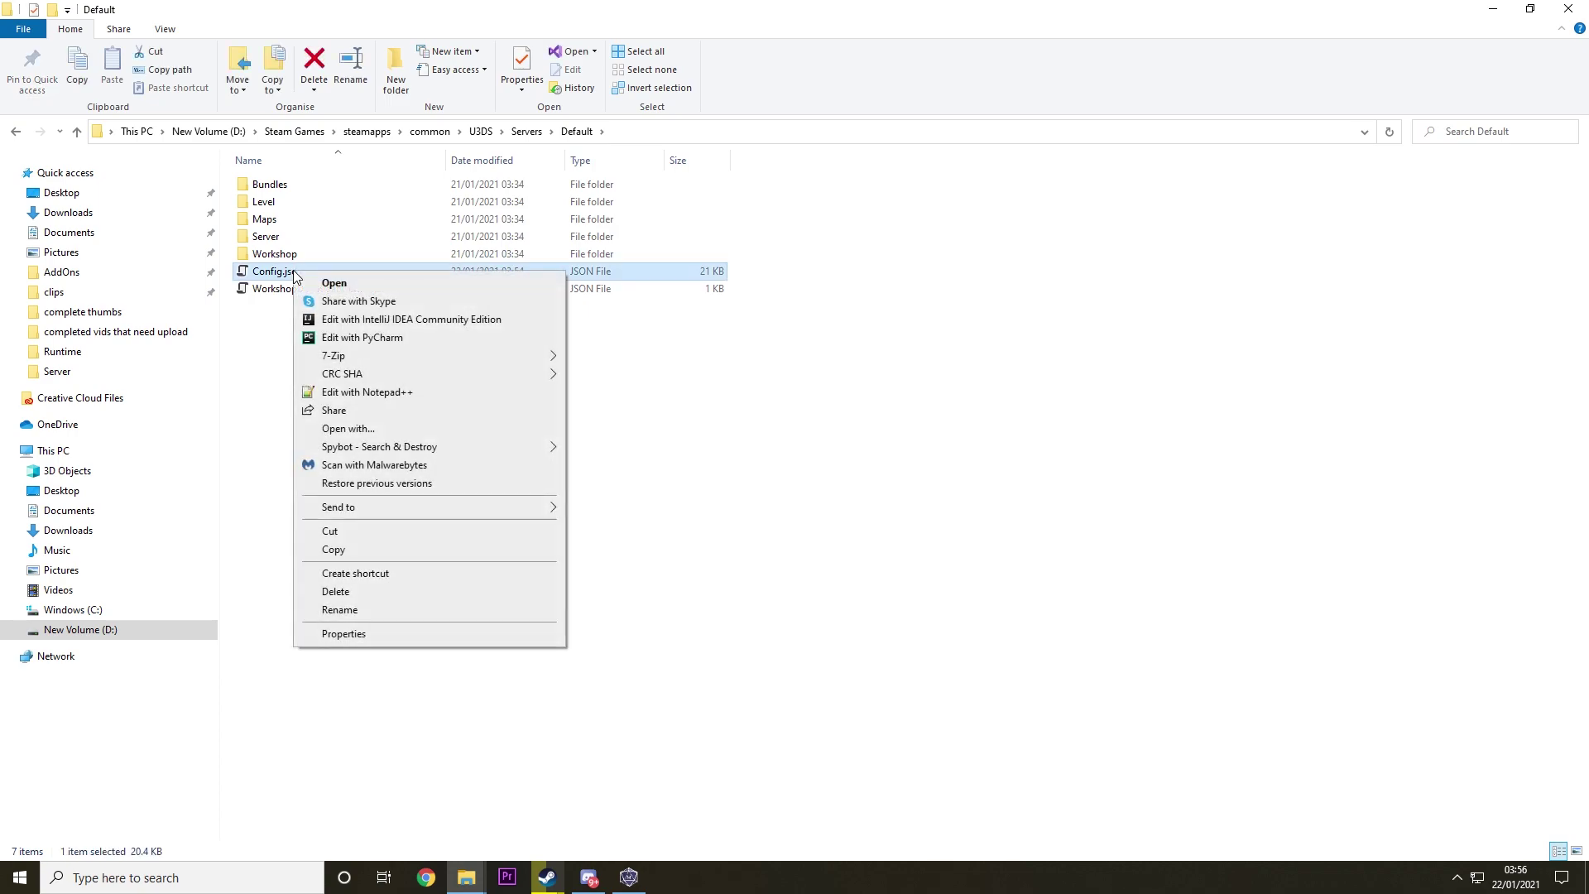
pyautogui.click(359, 394)
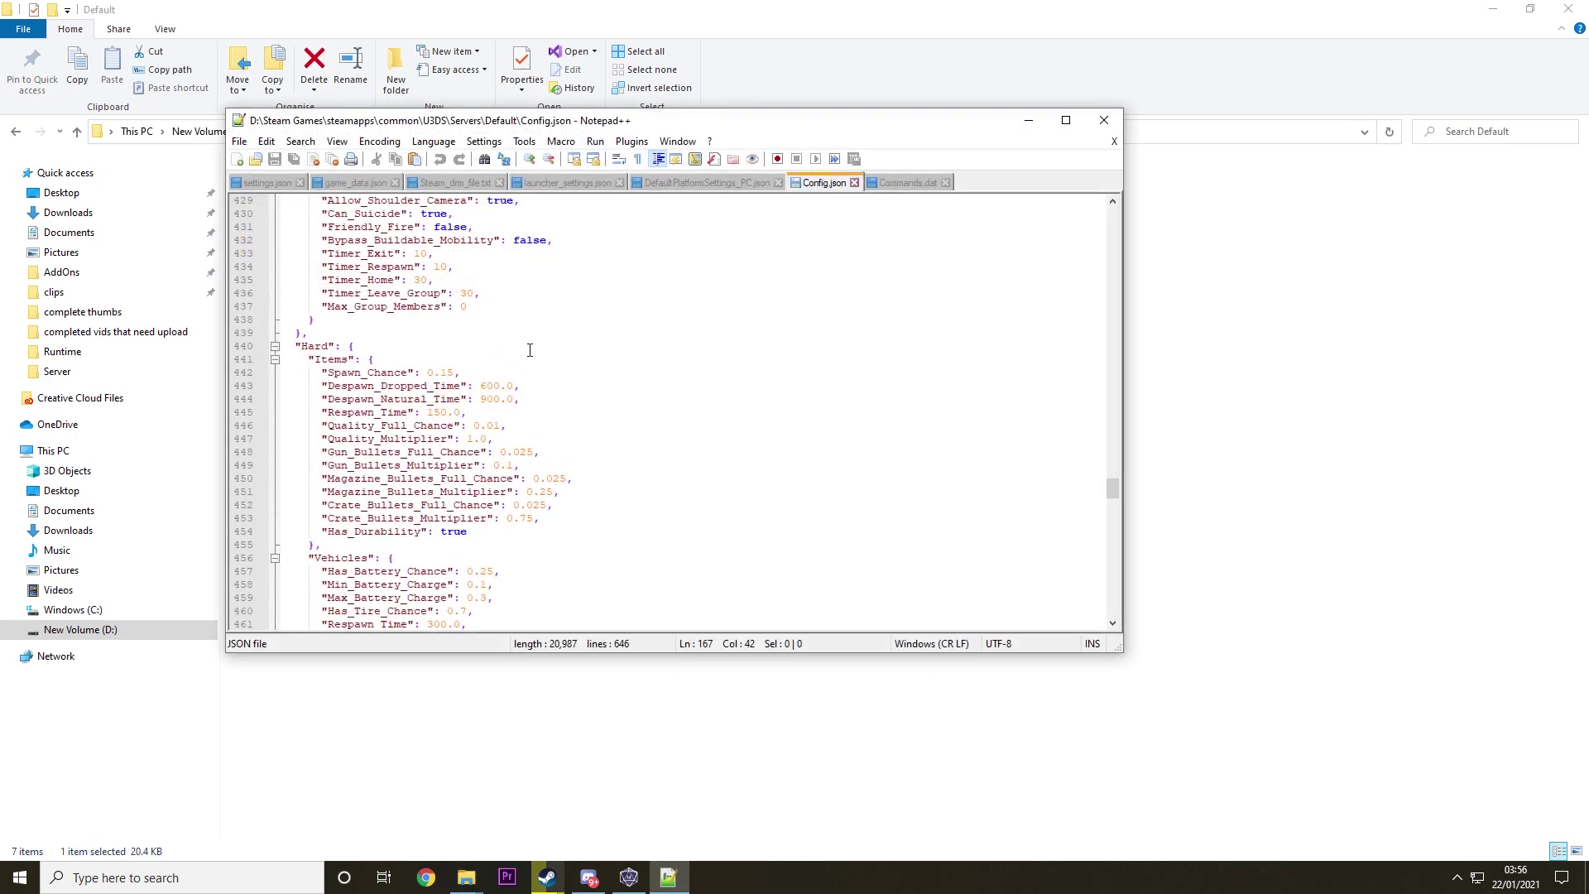
# Scroll through Config.json to review the server settings
pyautogui.scroll(-20, 739, 378)
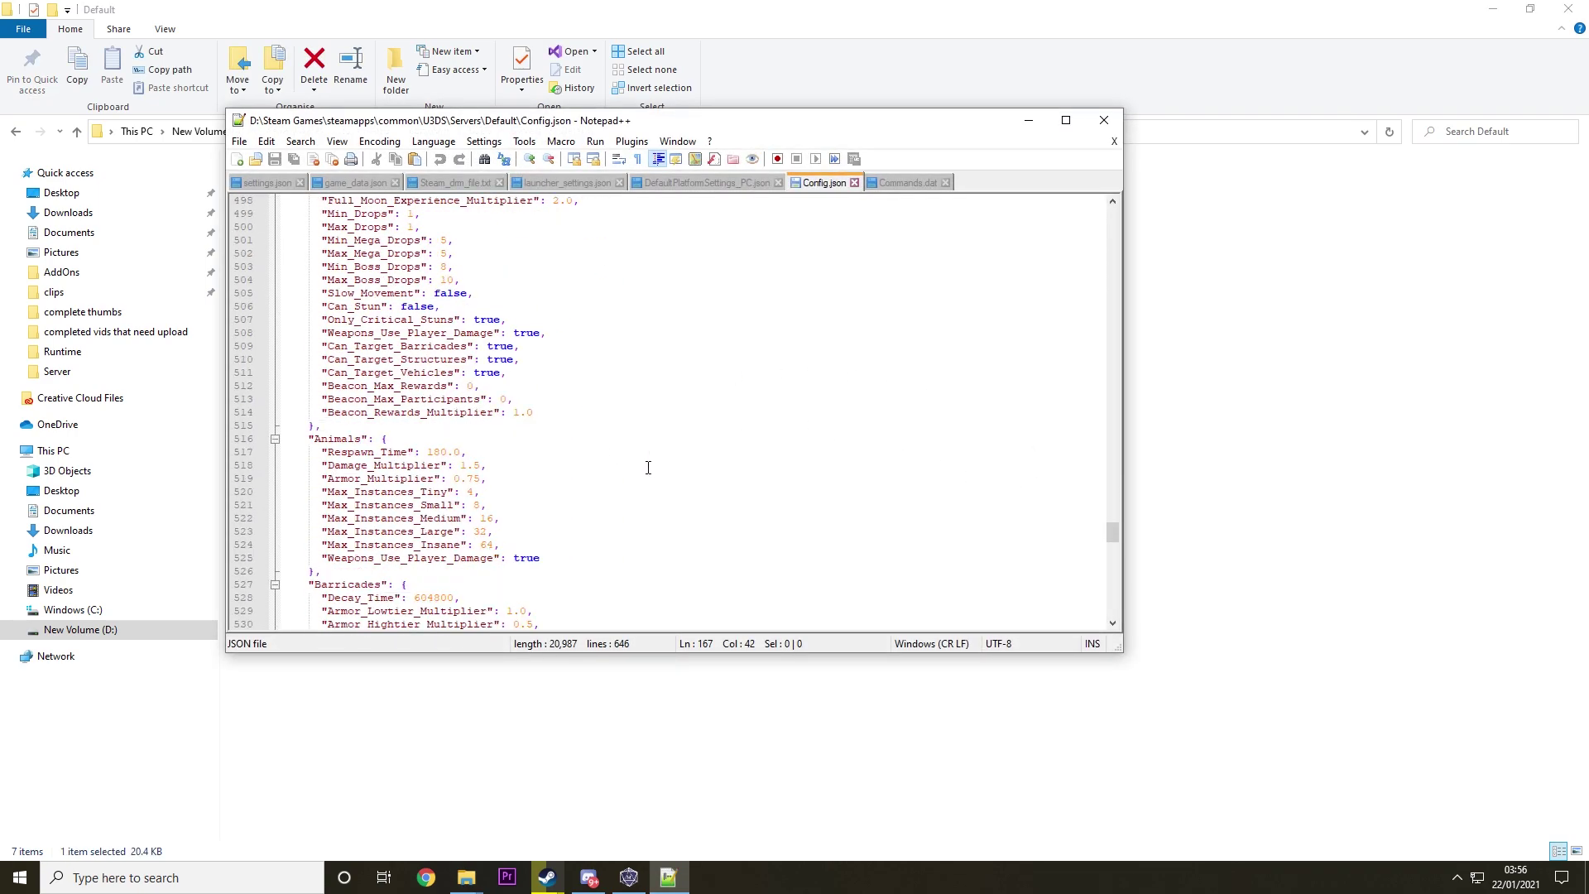
pyautogui.scroll(-20, 648, 468)
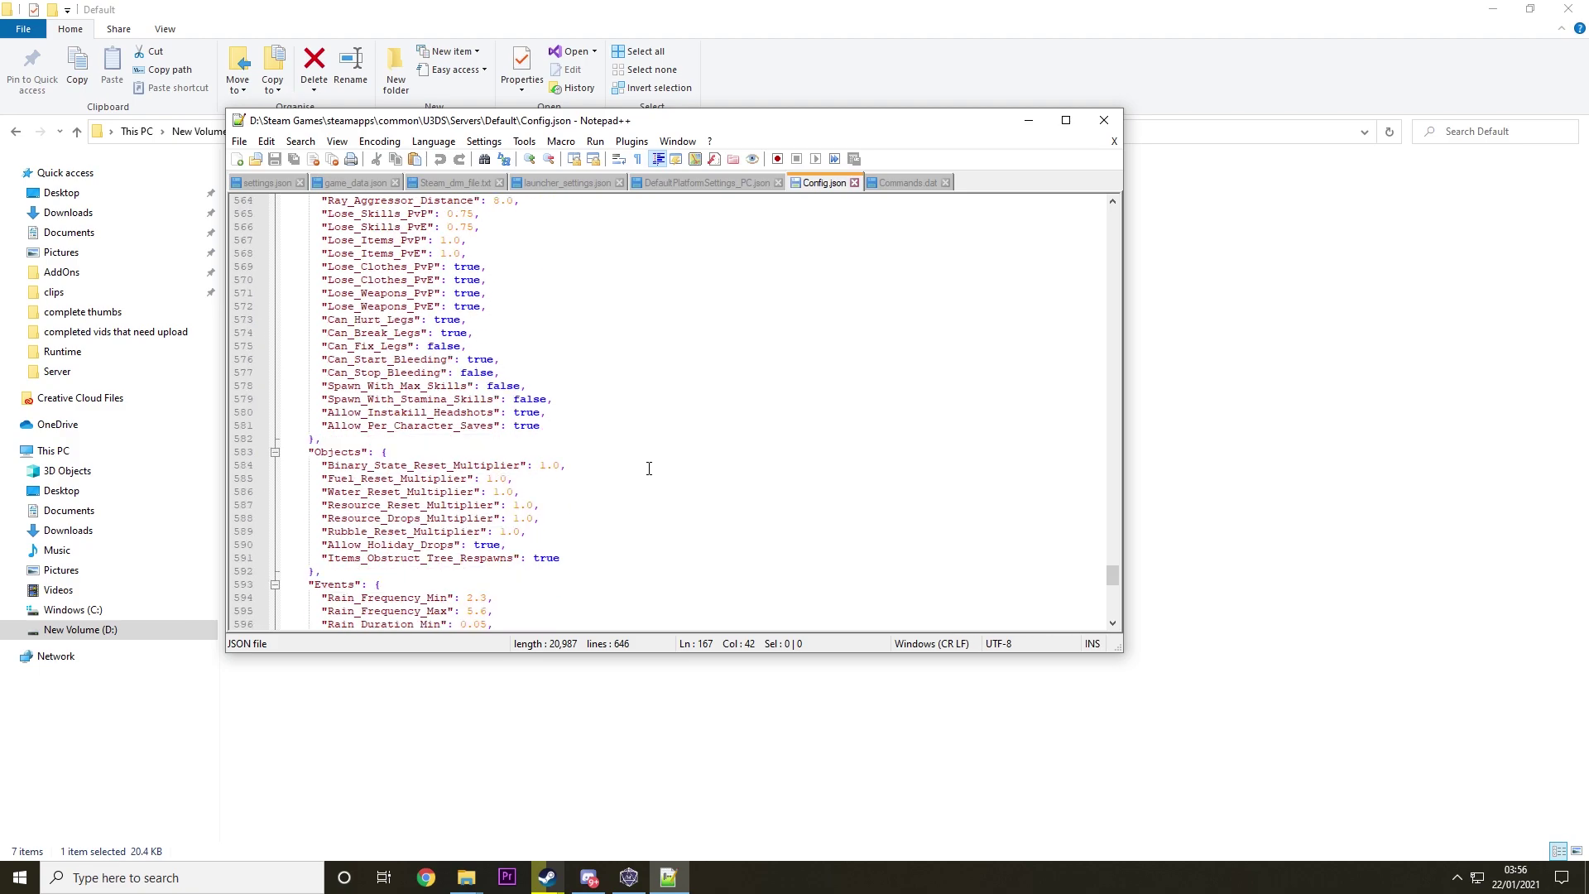
pyautogui.scroll(-9, 632, 471)
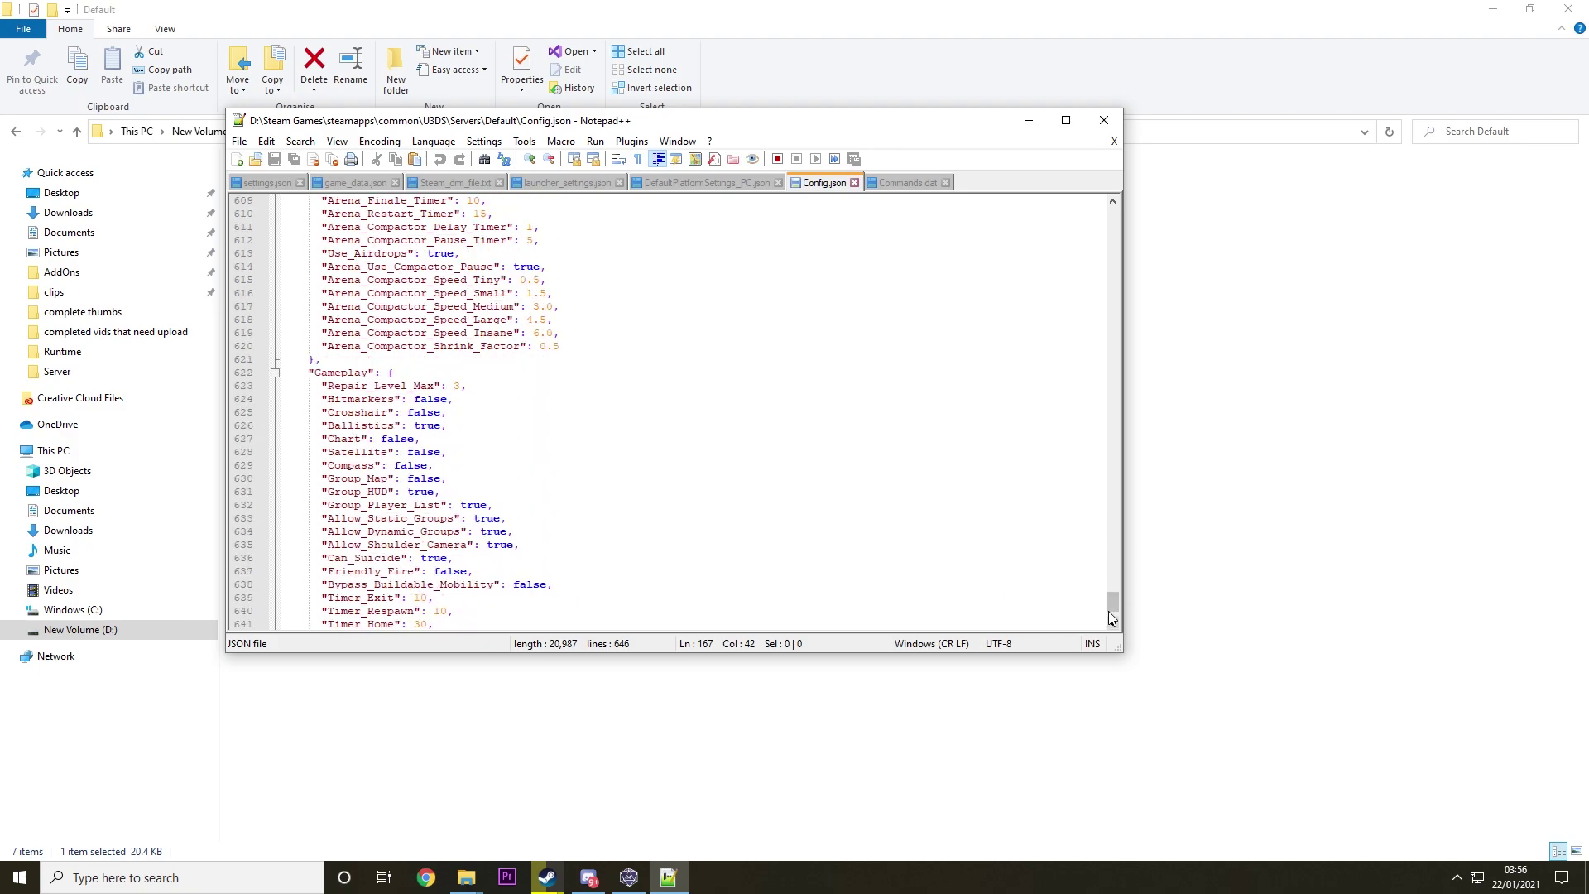
pyautogui.moveTo(1113, 607); pyautogui.dragTo(1087, 203)
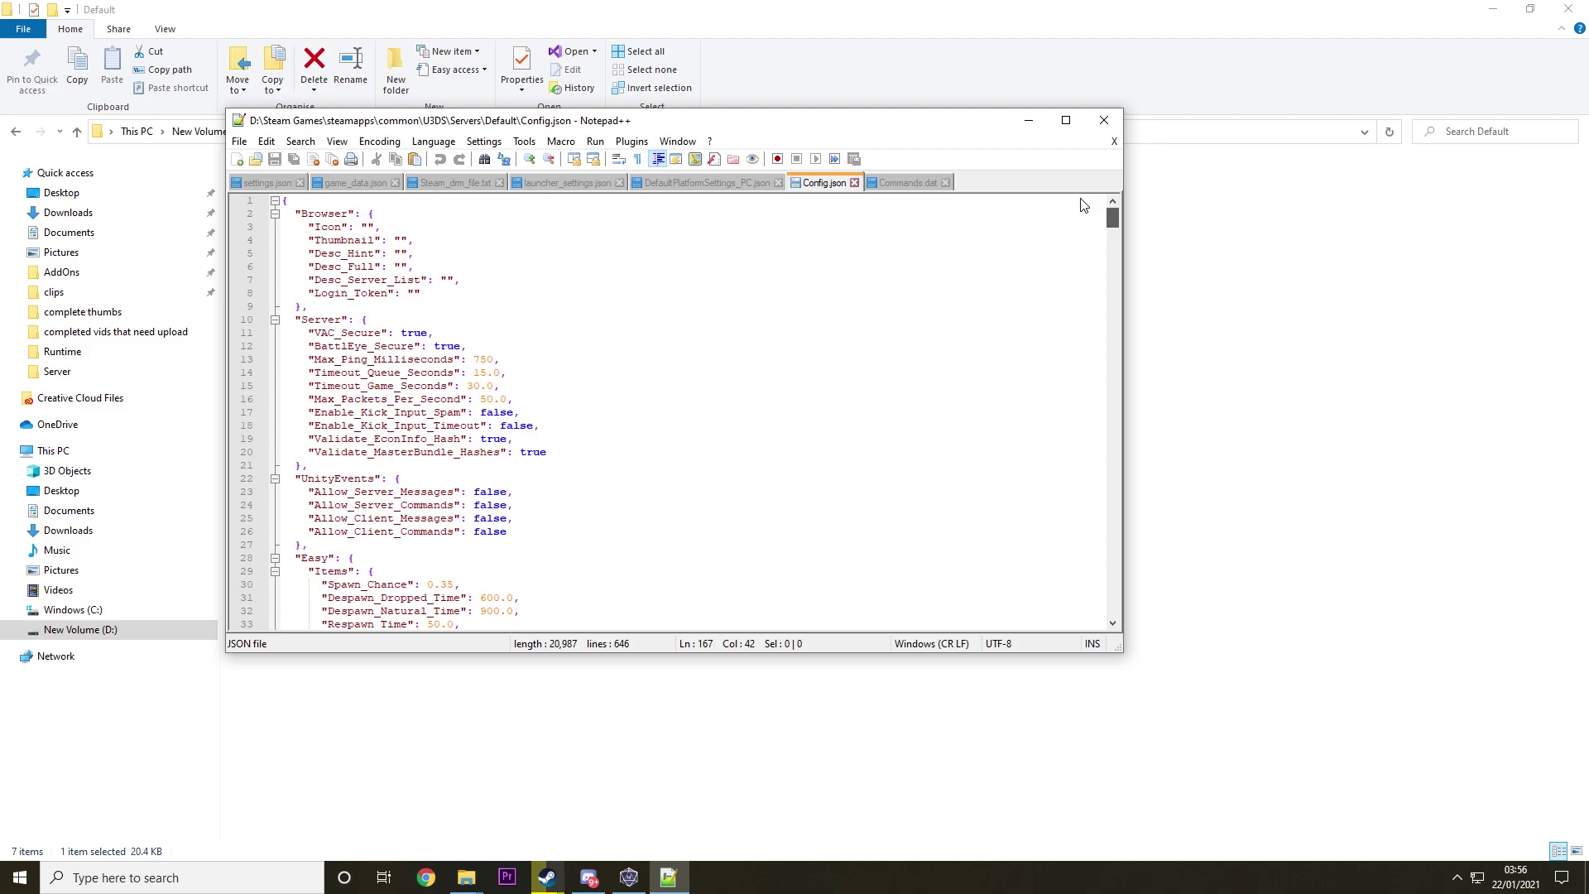
pyautogui.scroll(-1, 782, 343)
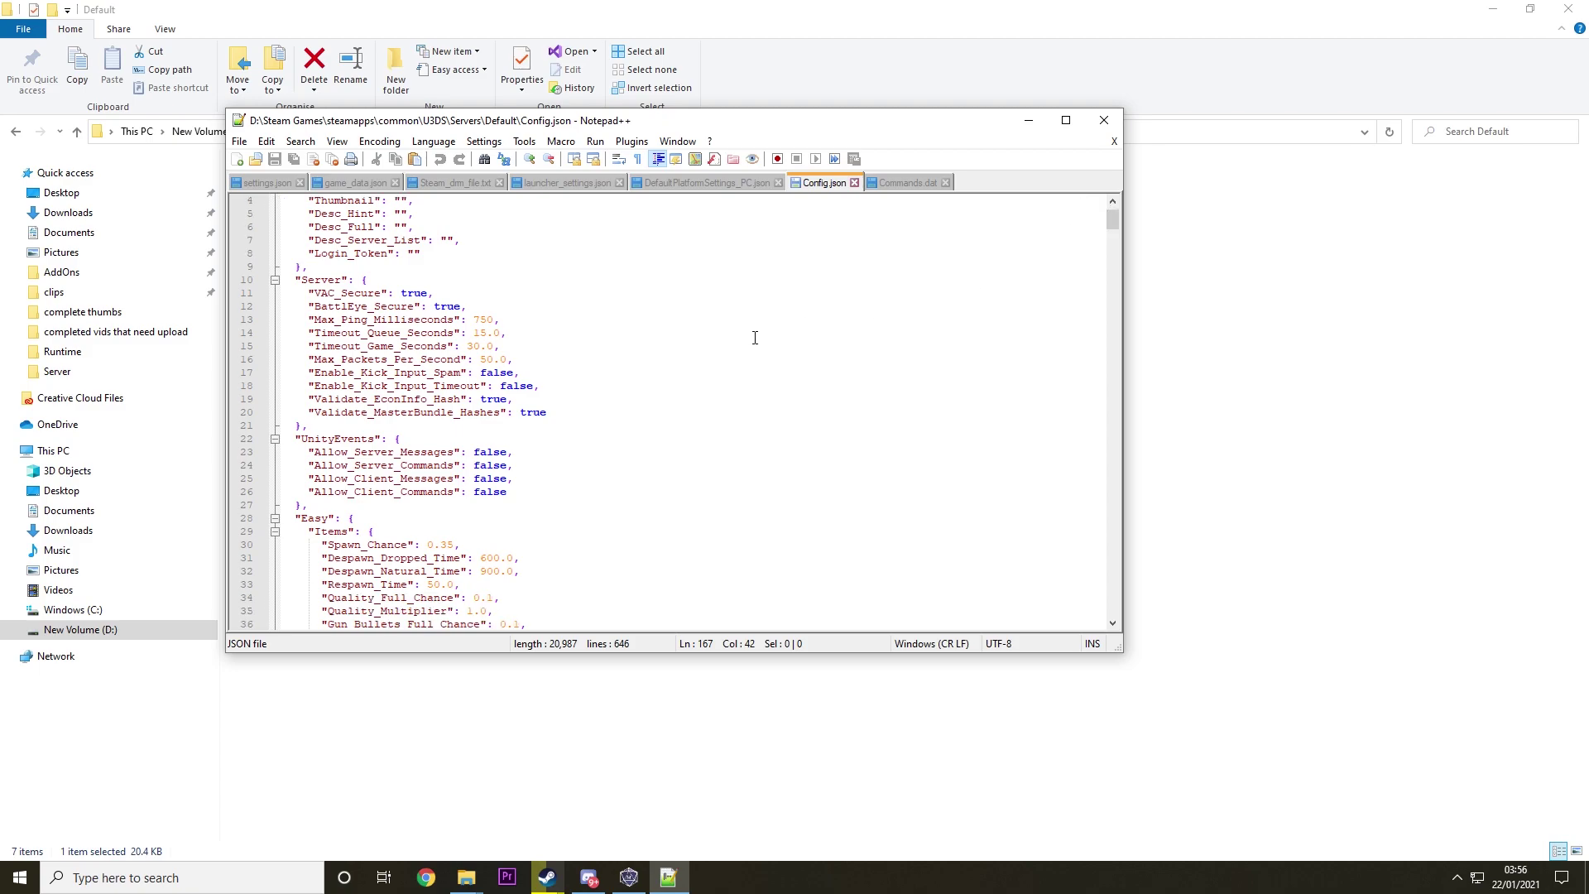
pyautogui.scroll(-11, 755, 337)
pyautogui.scroll(5, 650, 432)
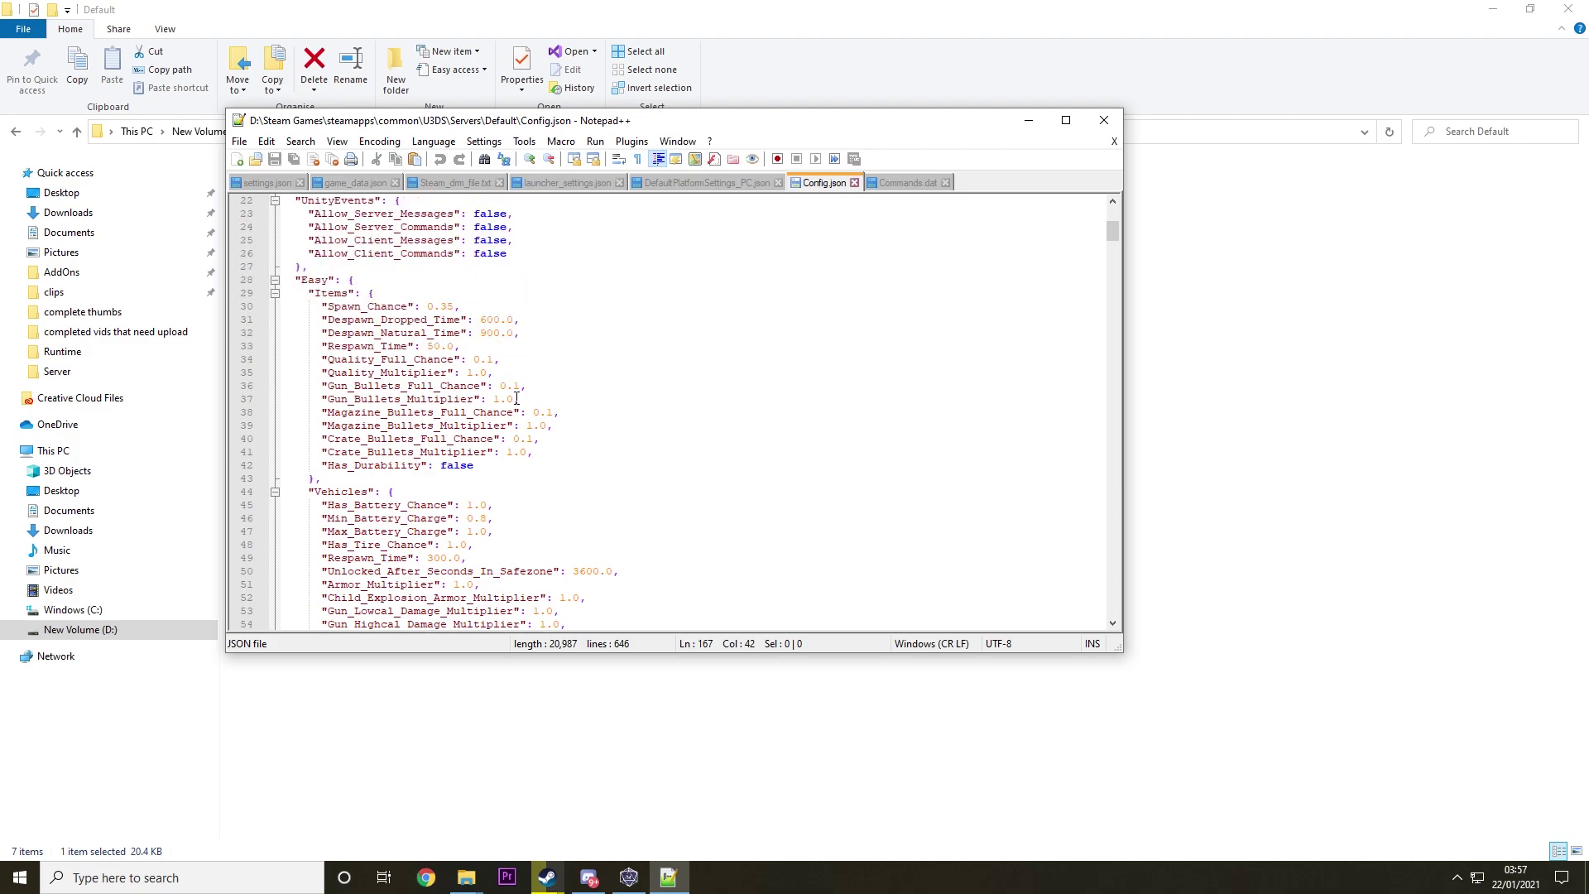
pyautogui.scroll(-20, 563, 373)
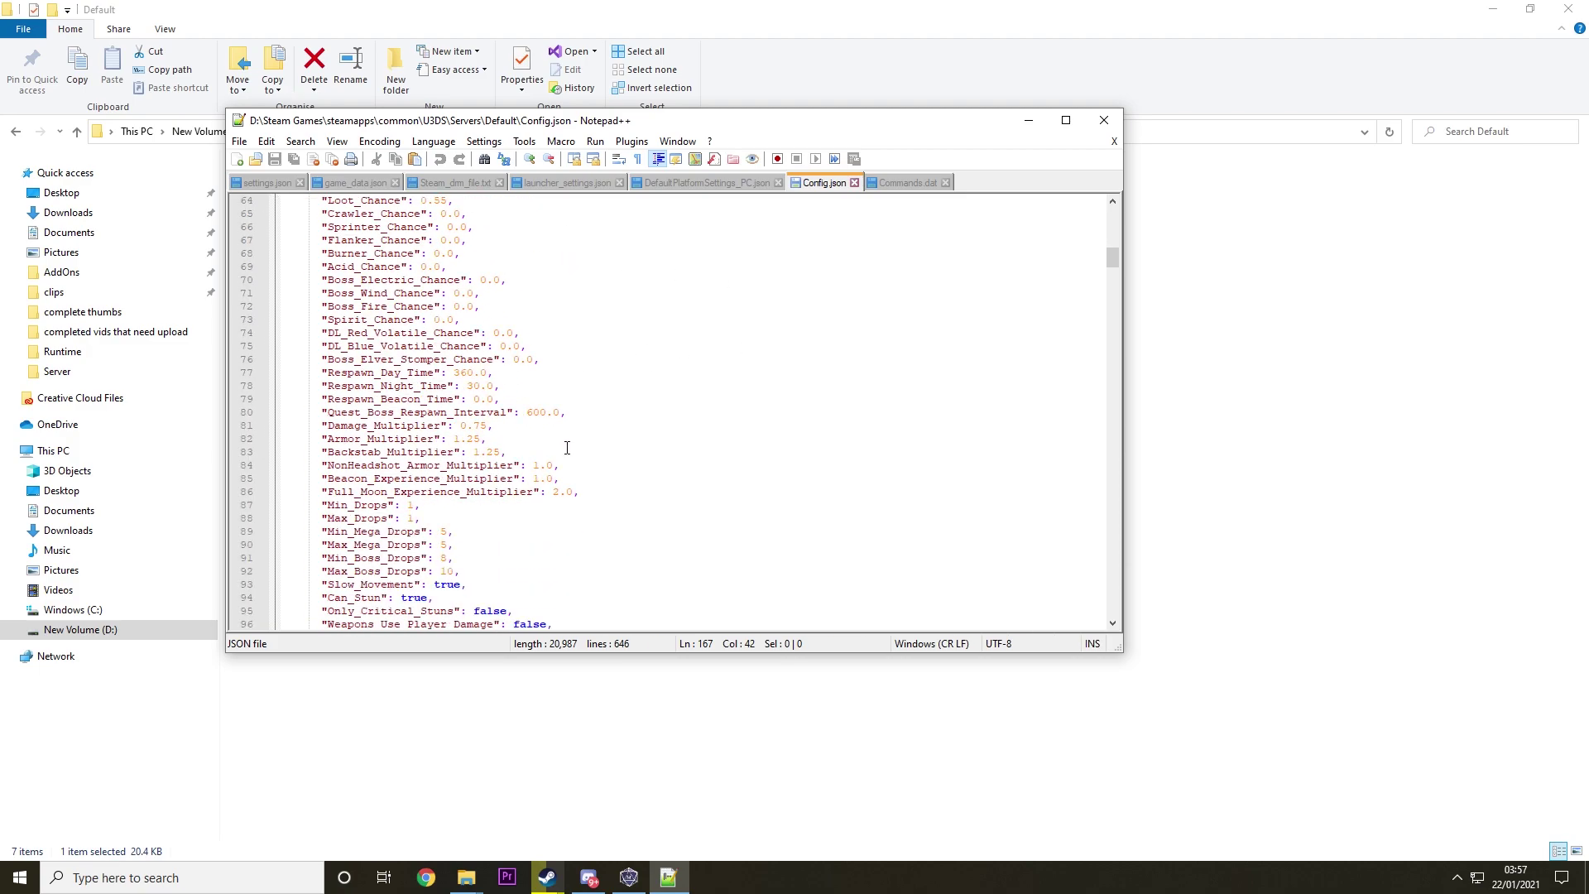
pyautogui.scroll(-20, 574, 435)
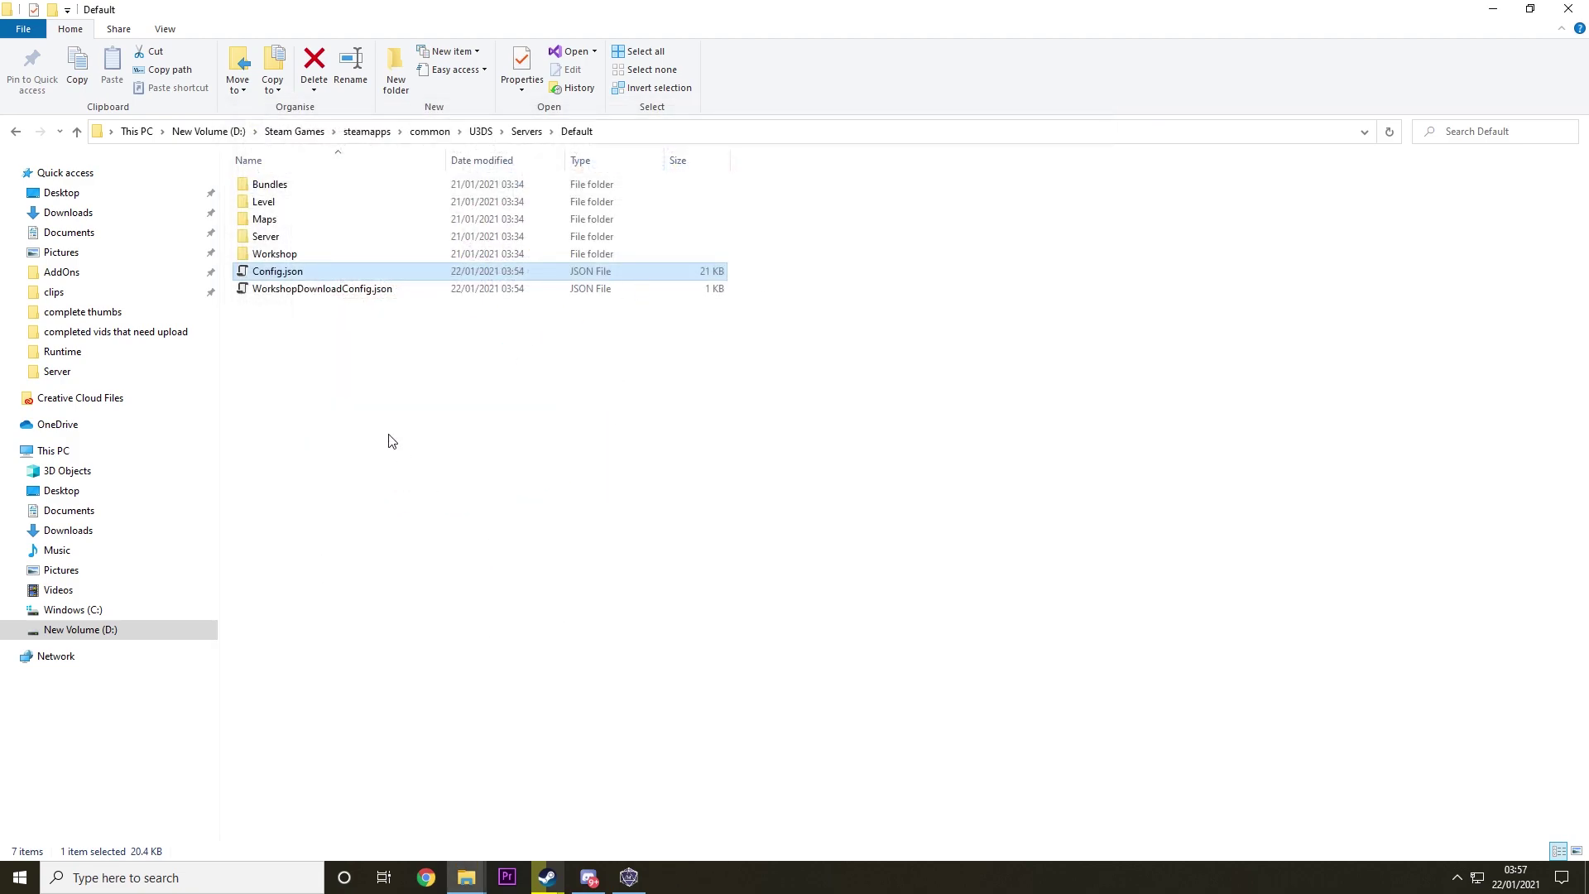
# Look inside the Workshop folder, then go back to the Default folder
pyautogui.click(346, 219)
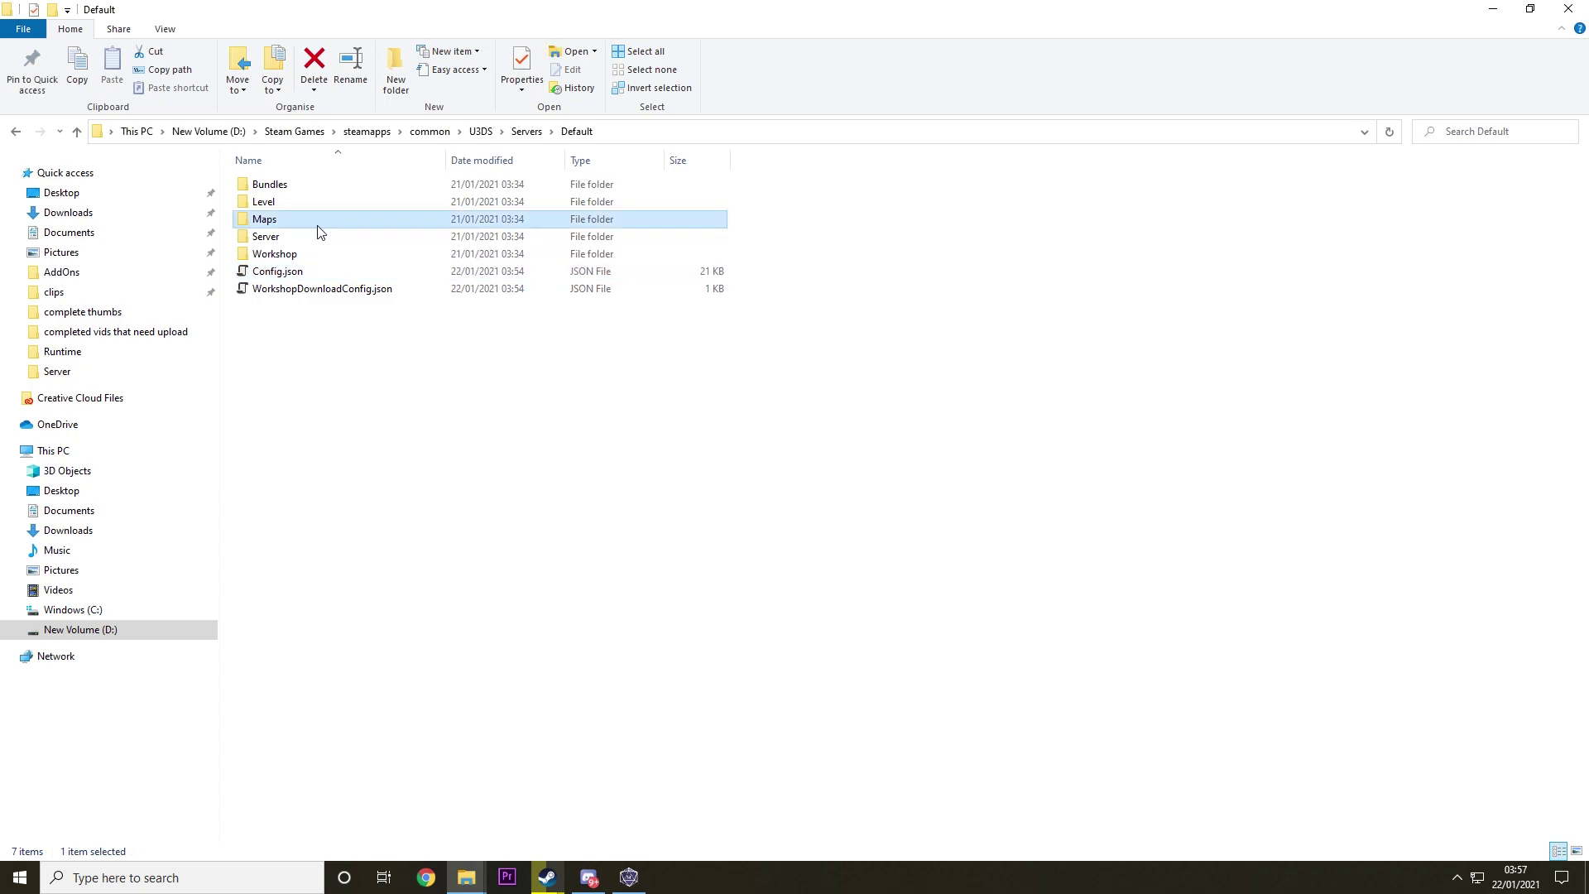
pyautogui.doubleClick(288, 257)
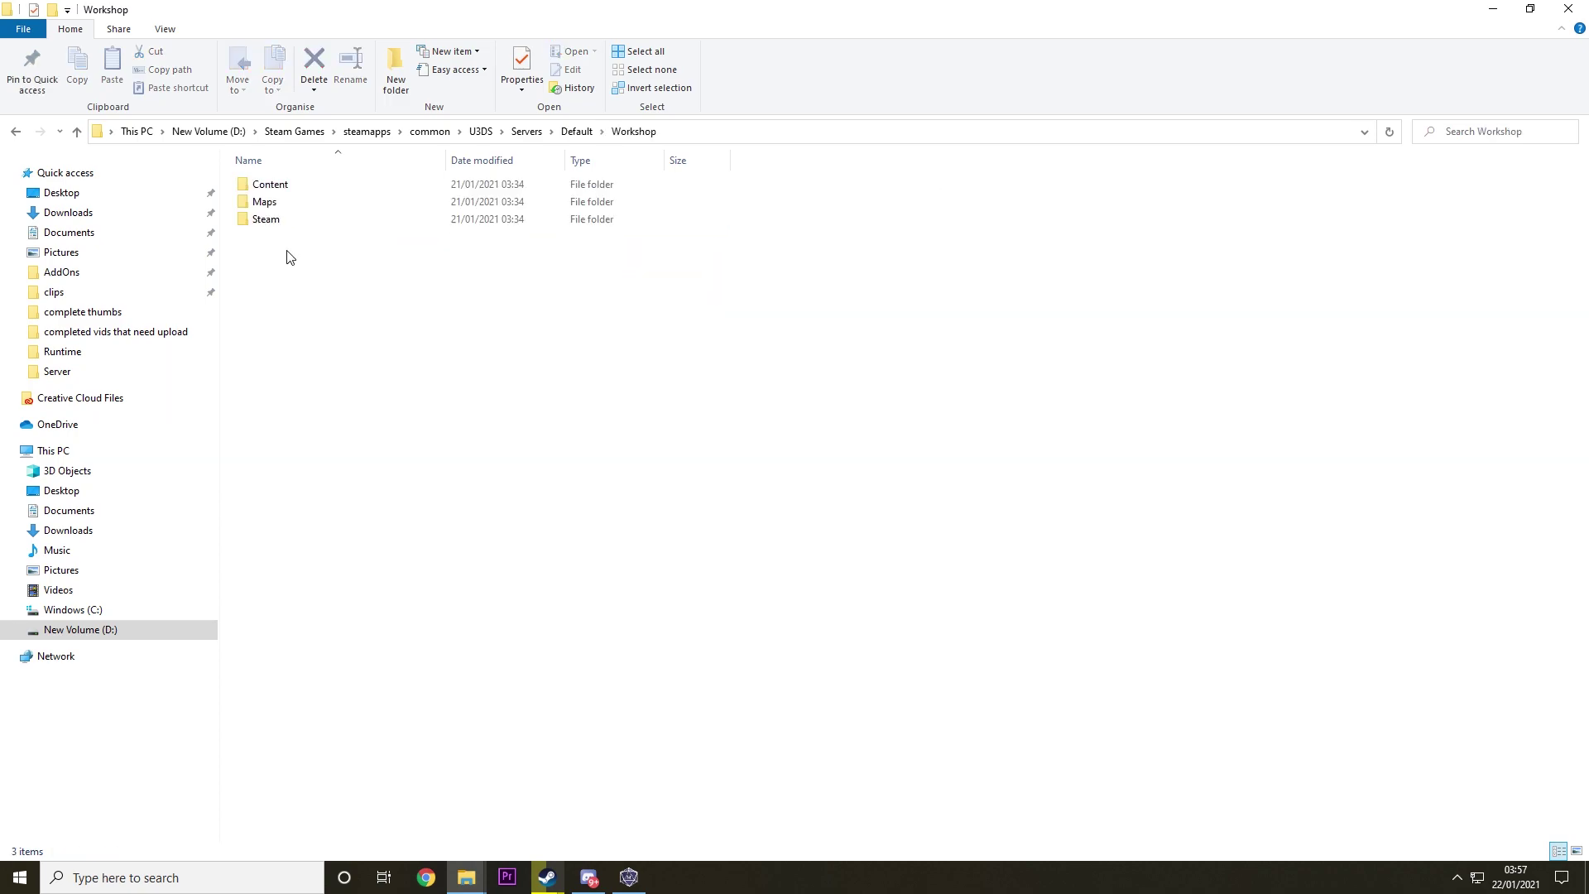
pyautogui.click(565, 131)
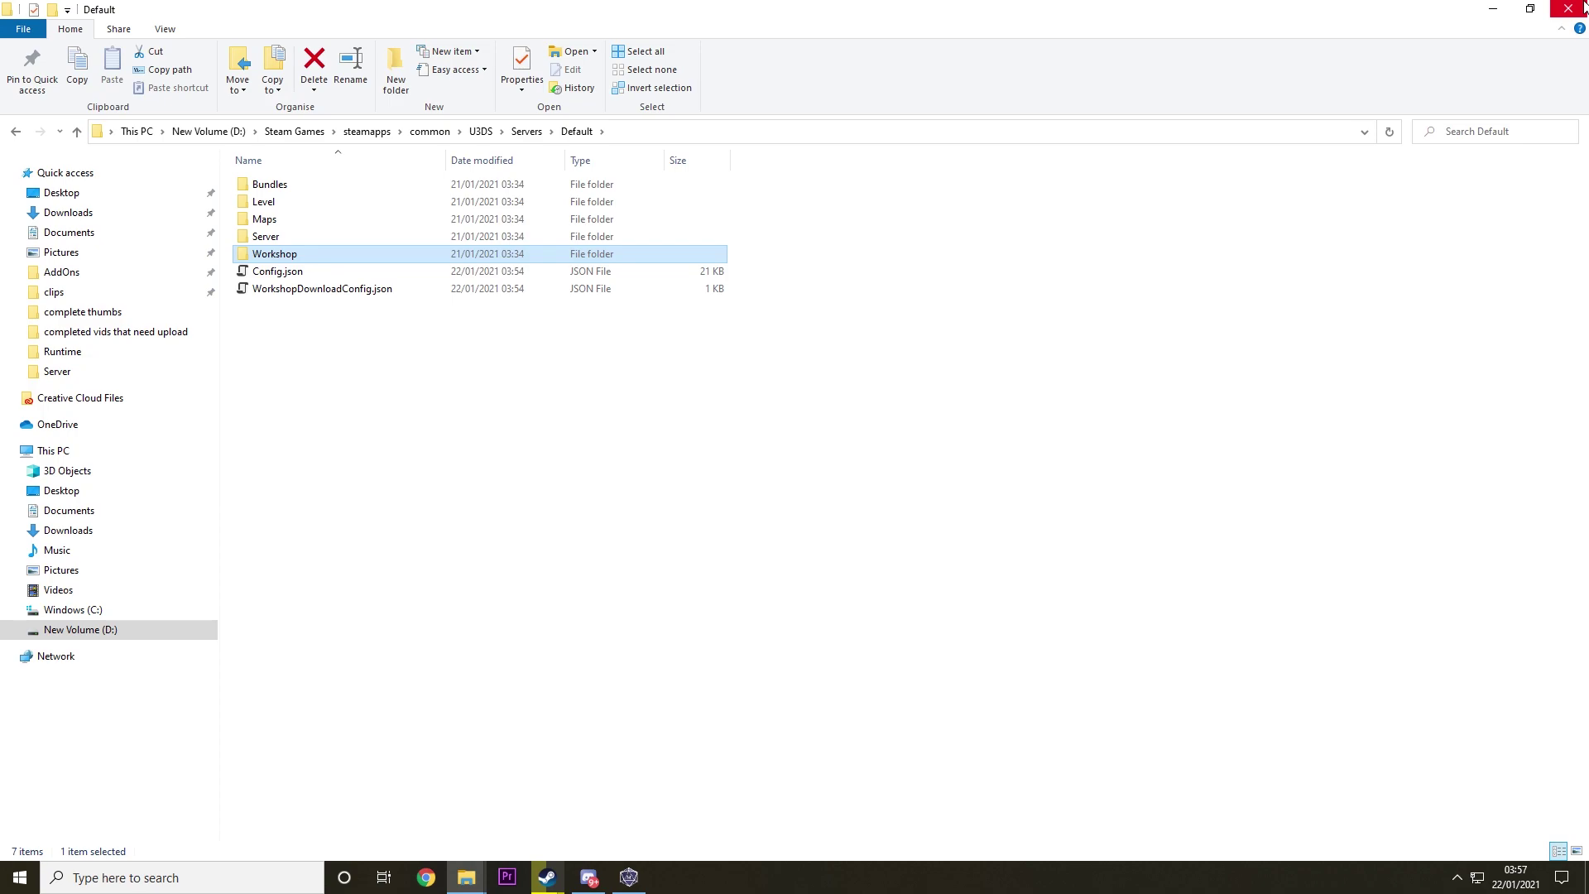
# Close the Local Files dialog and launch the Unturned Dedicated Server
pyautogui.click(1583, 7)
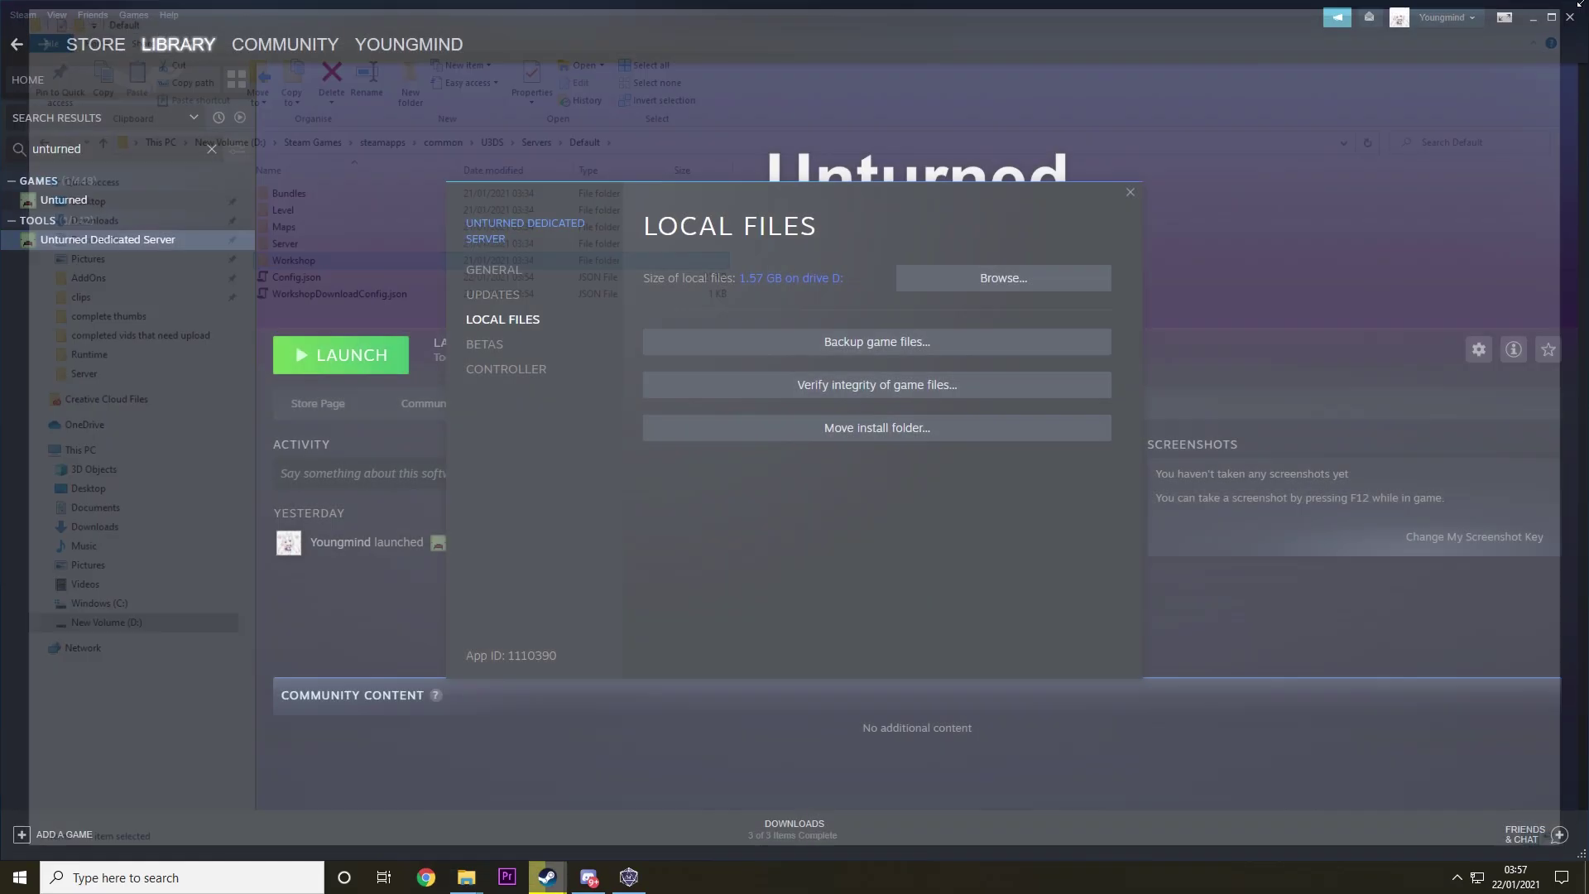
pyautogui.click(249, 383)
pyautogui.click(303, 378)
# Start the Unturned game from its Steam page, confirming Play Unturned
pyautogui.click(123, 207)
pyautogui.click(327, 356)
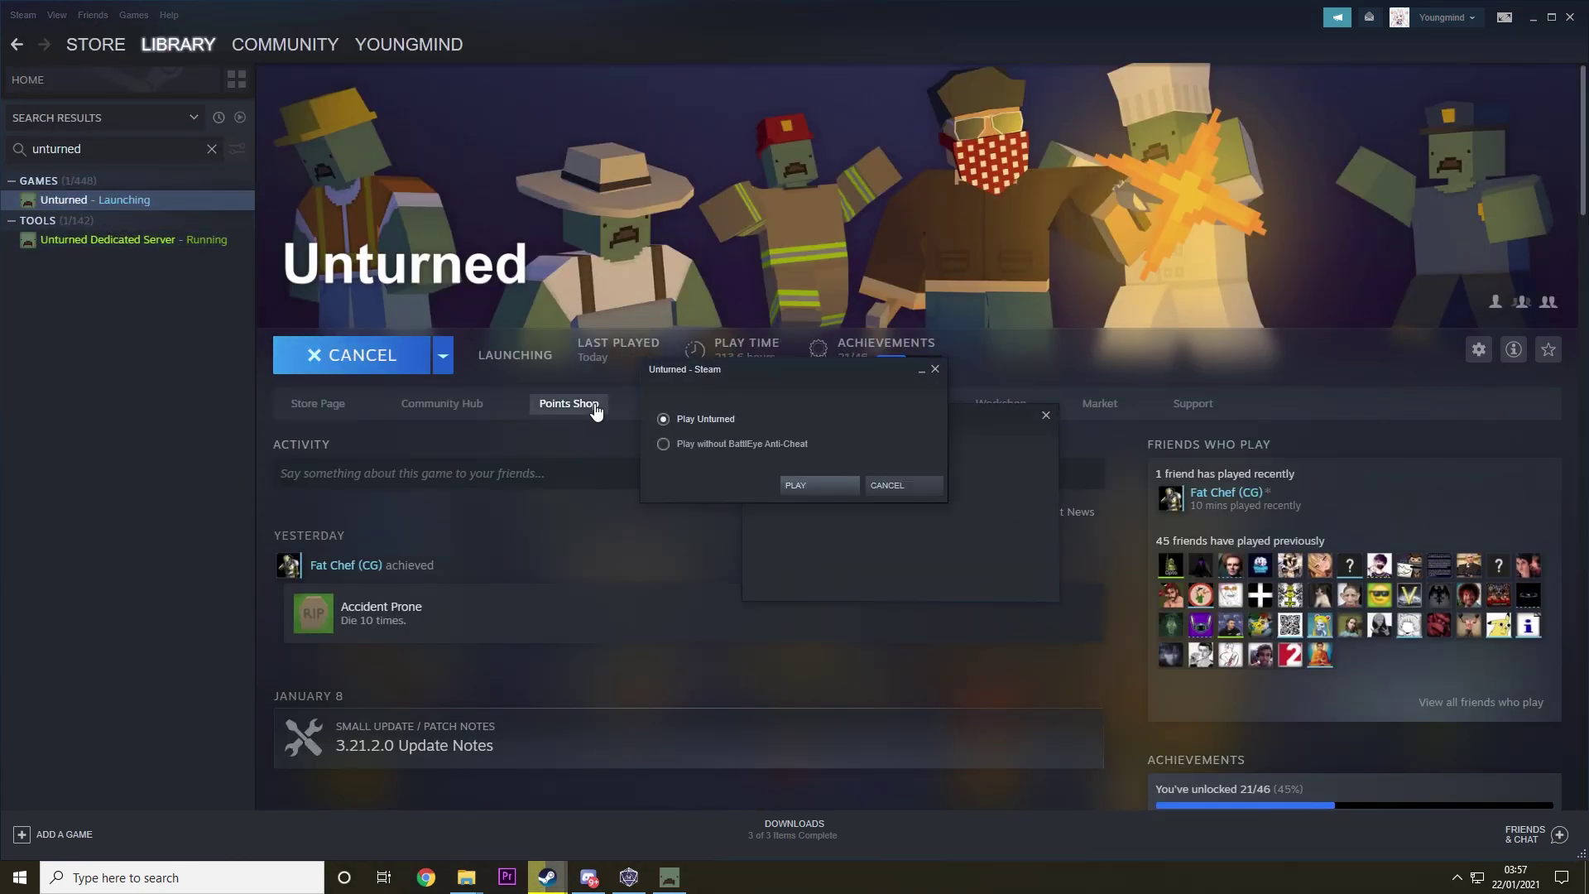
pyautogui.click(799, 484)
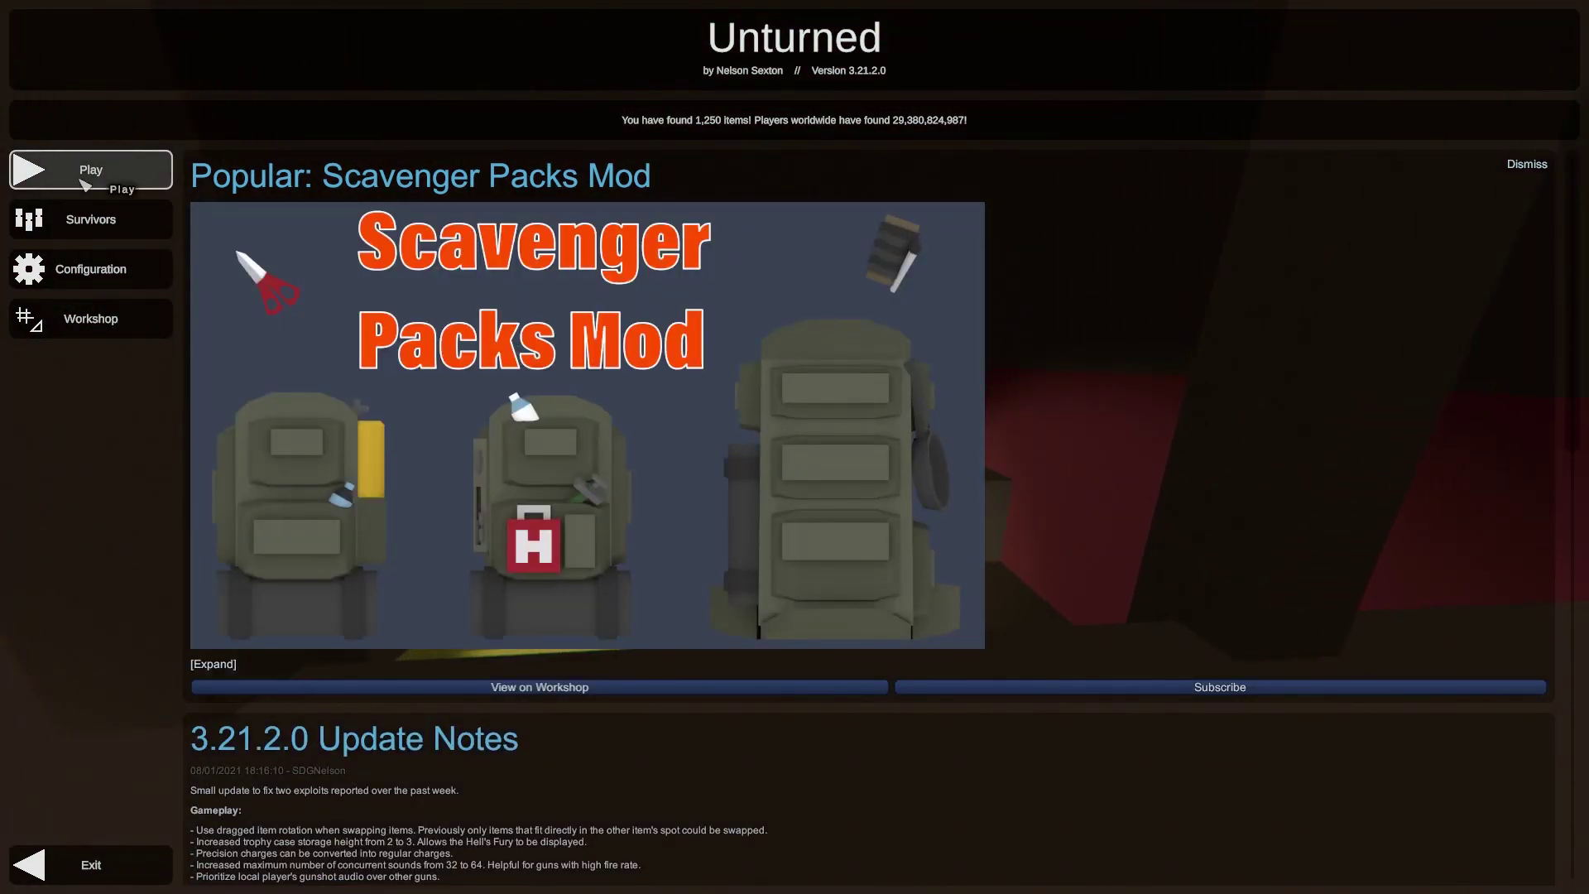
# Open the server browser and list LAN servers
pyautogui.click(86, 183)
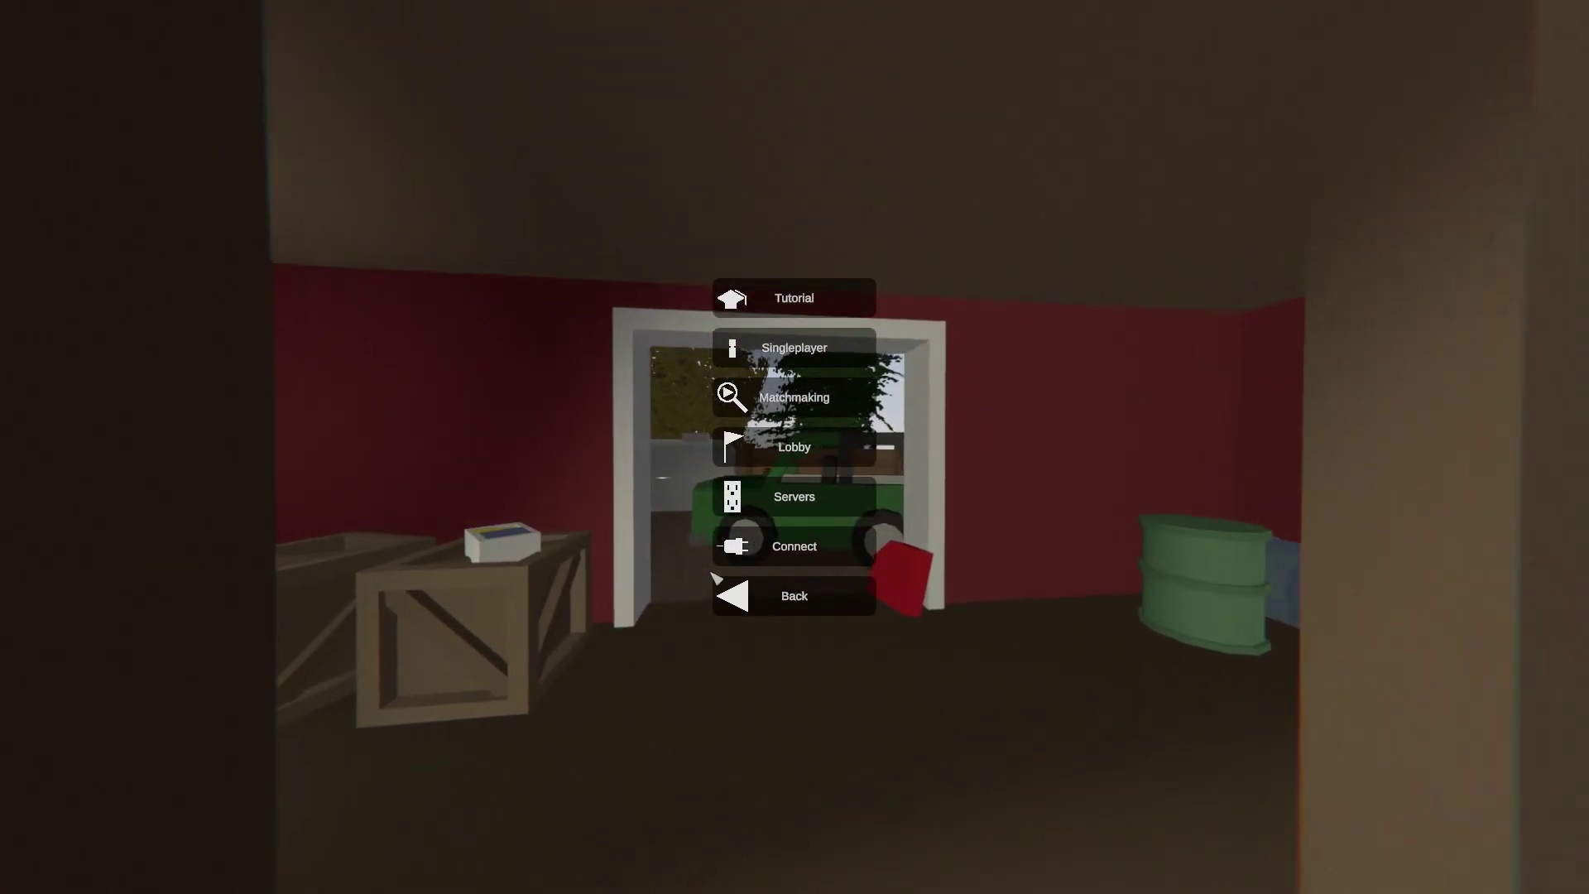
pyautogui.click(782, 503)
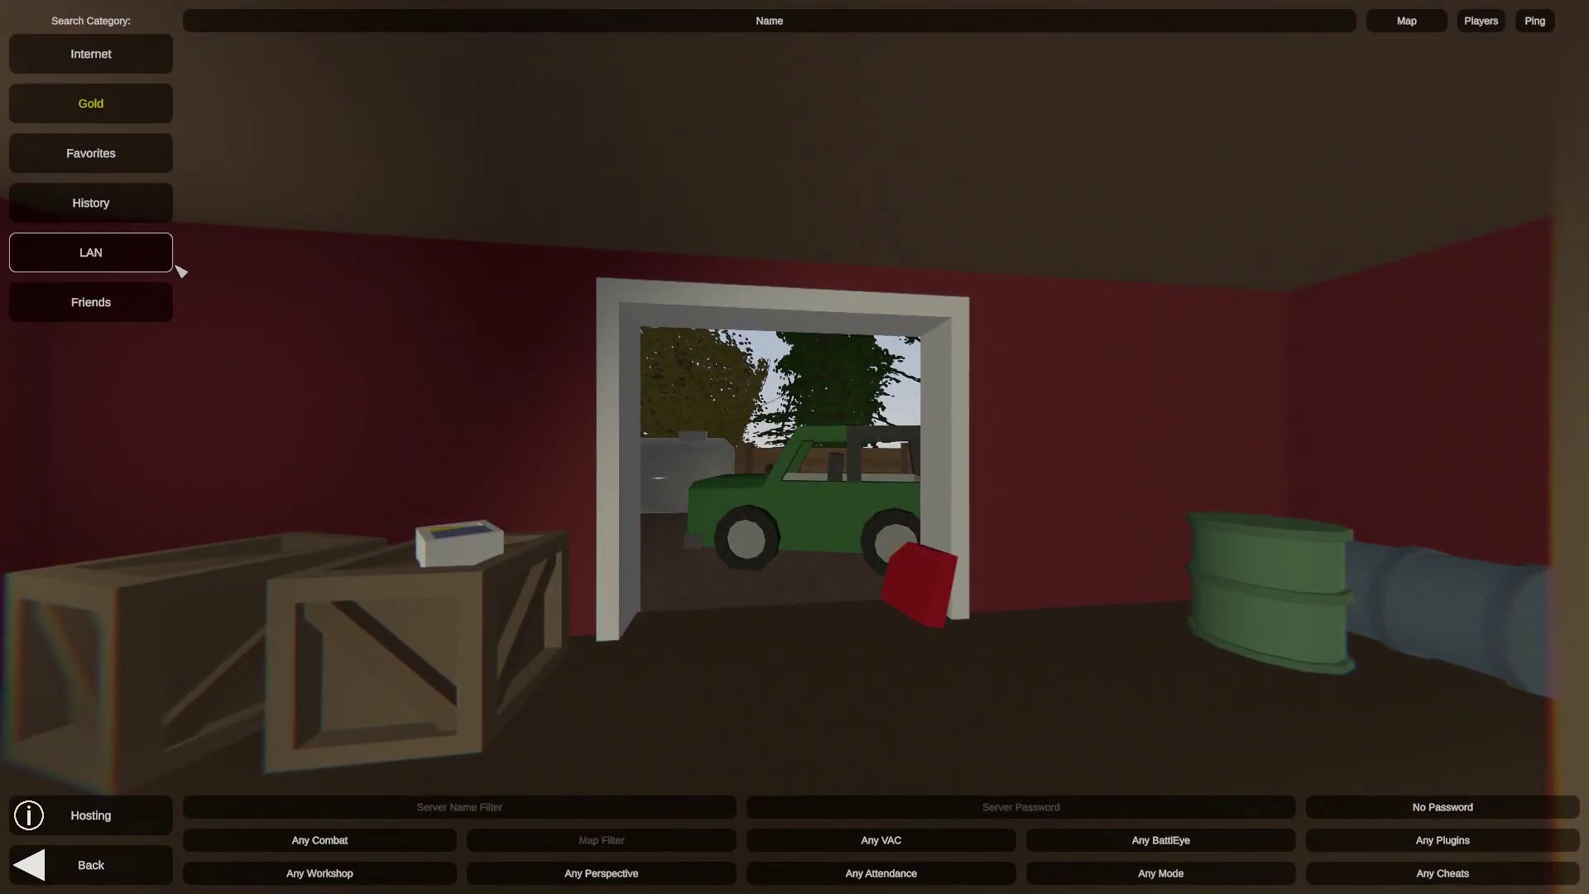
pyautogui.click(69, 263)
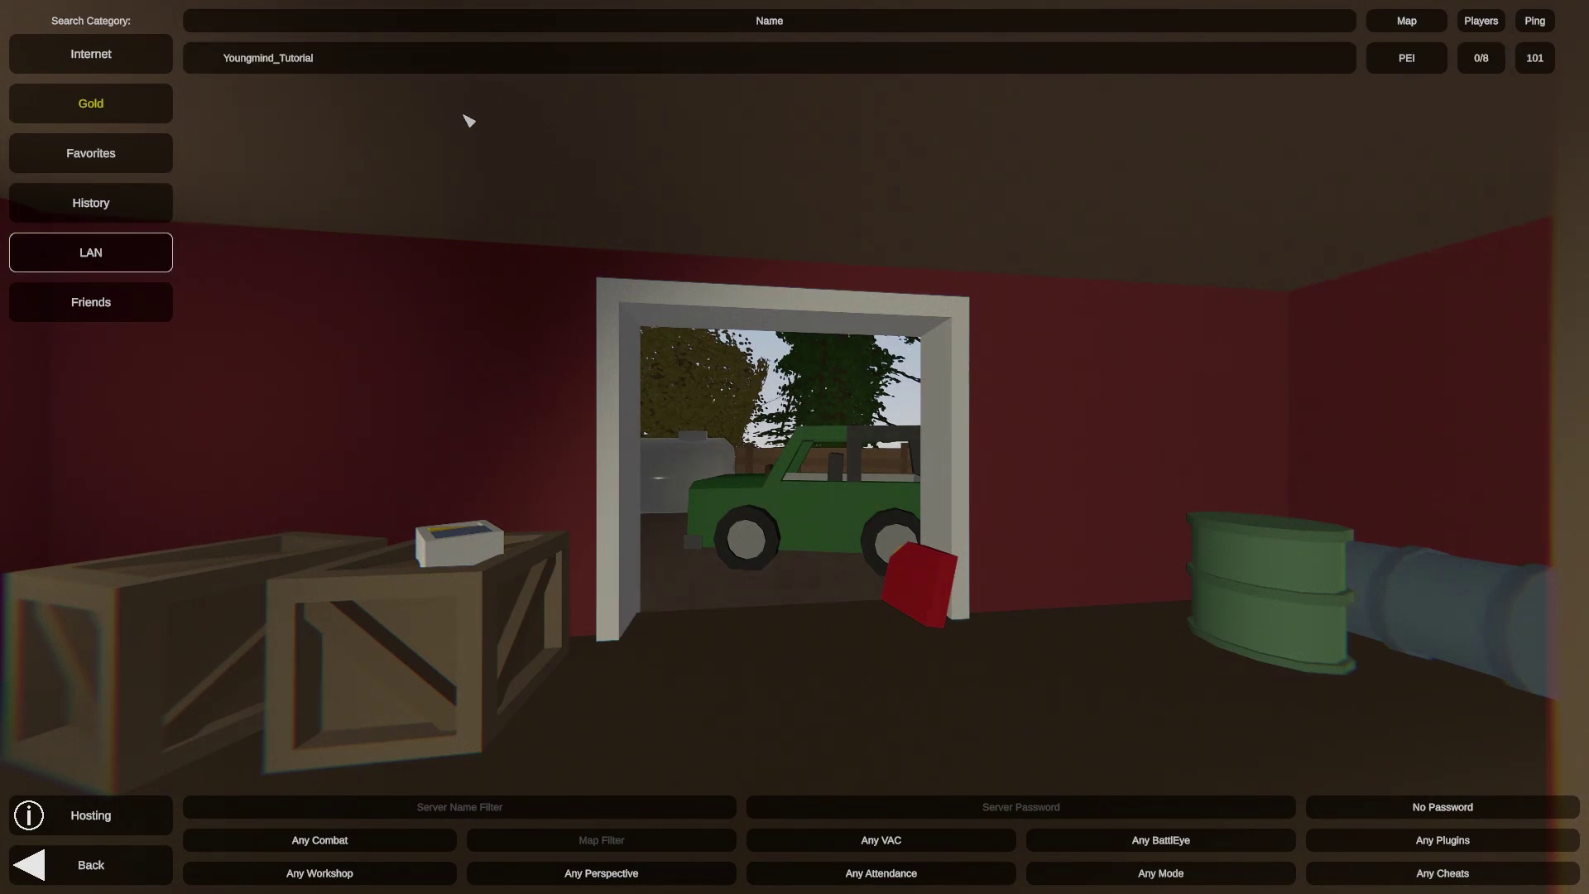
# View the tutorial server's details, then check the Friends category
pyautogui.click(372, 59)
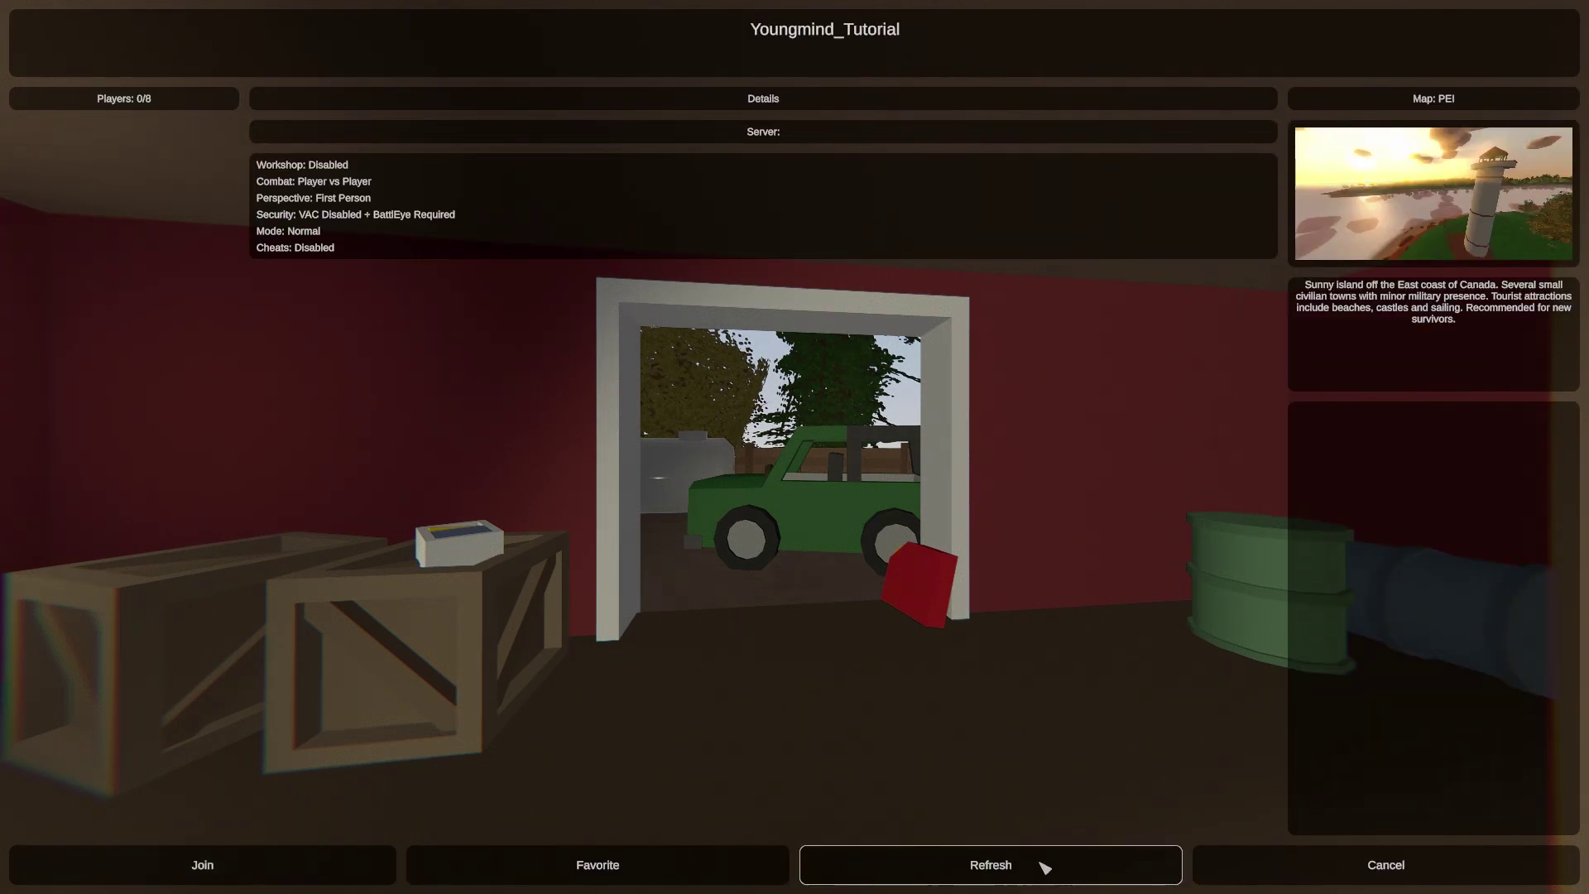
pyautogui.click(1338, 868)
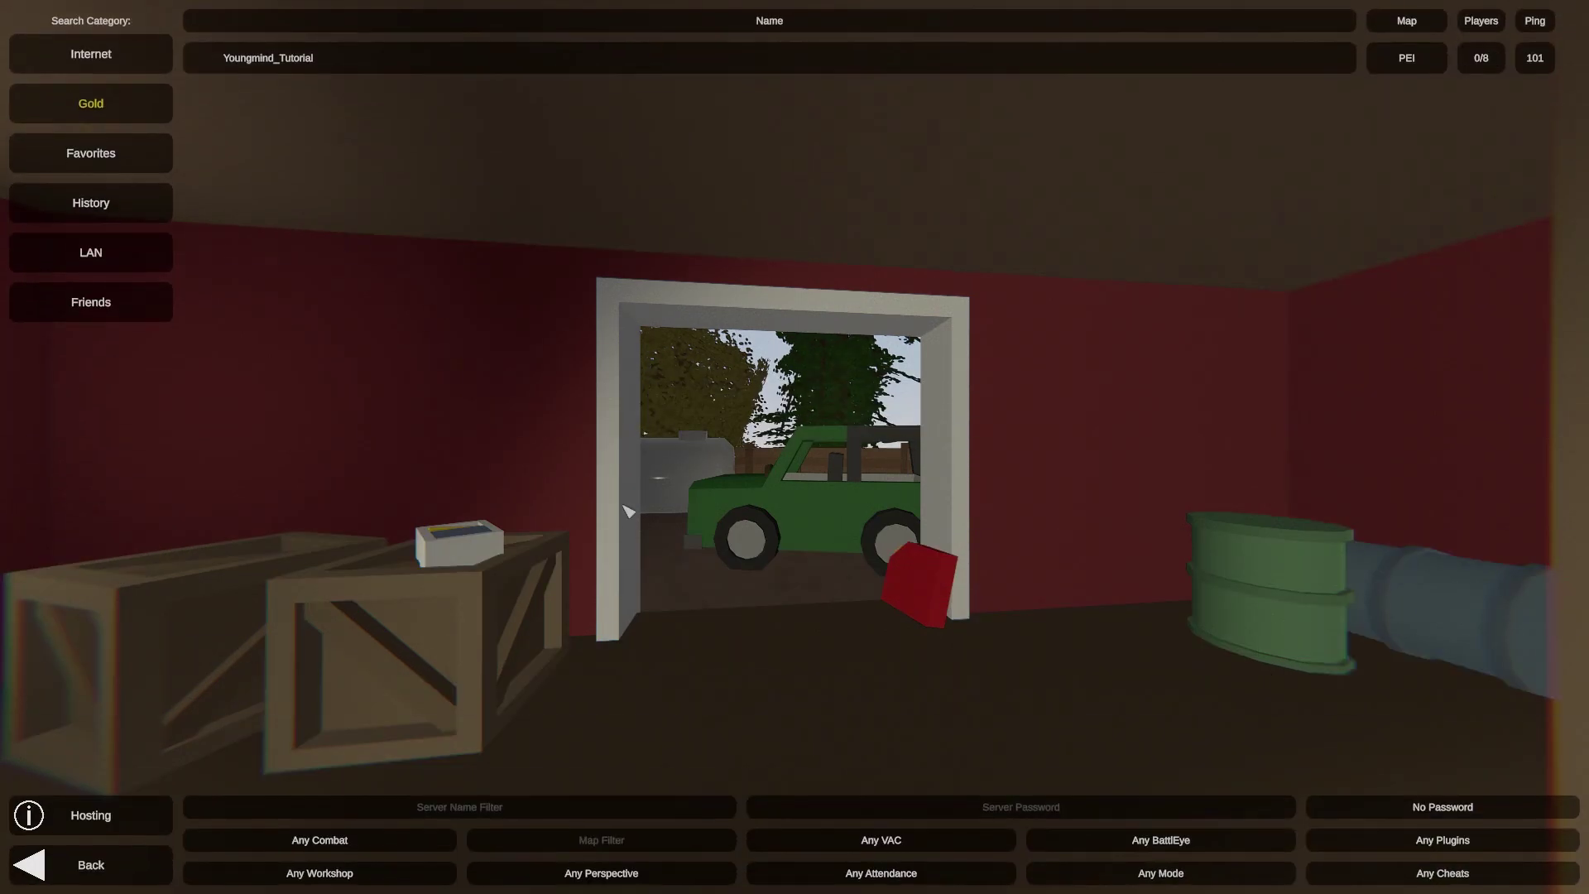
pyautogui.click(128, 318)
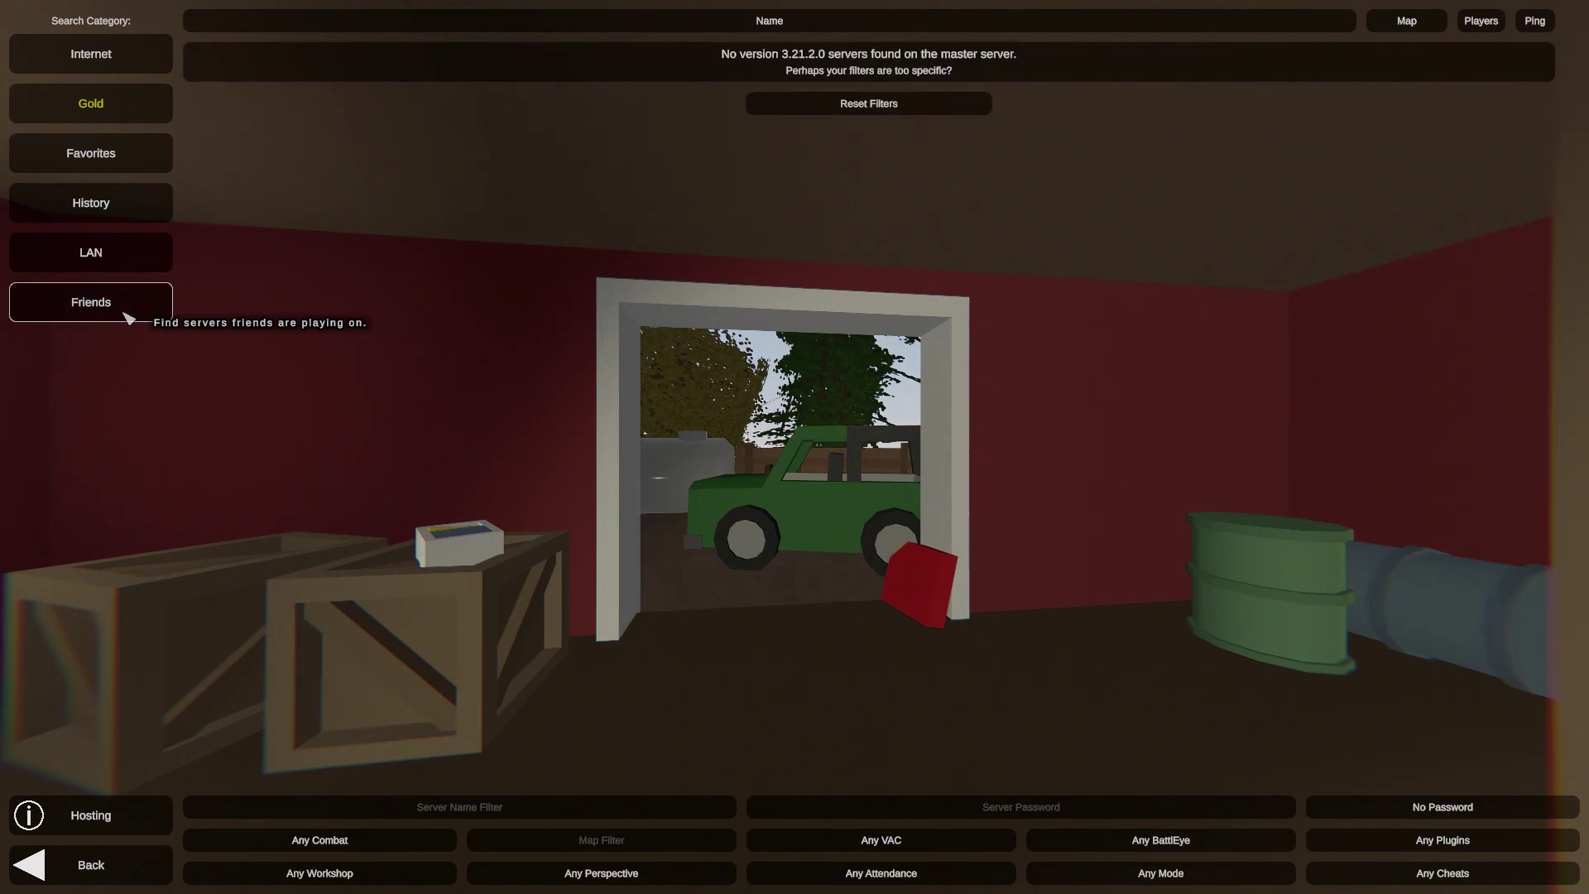
# Open the Connect panel and clear the IP address field
pyautogui.click(145, 848)
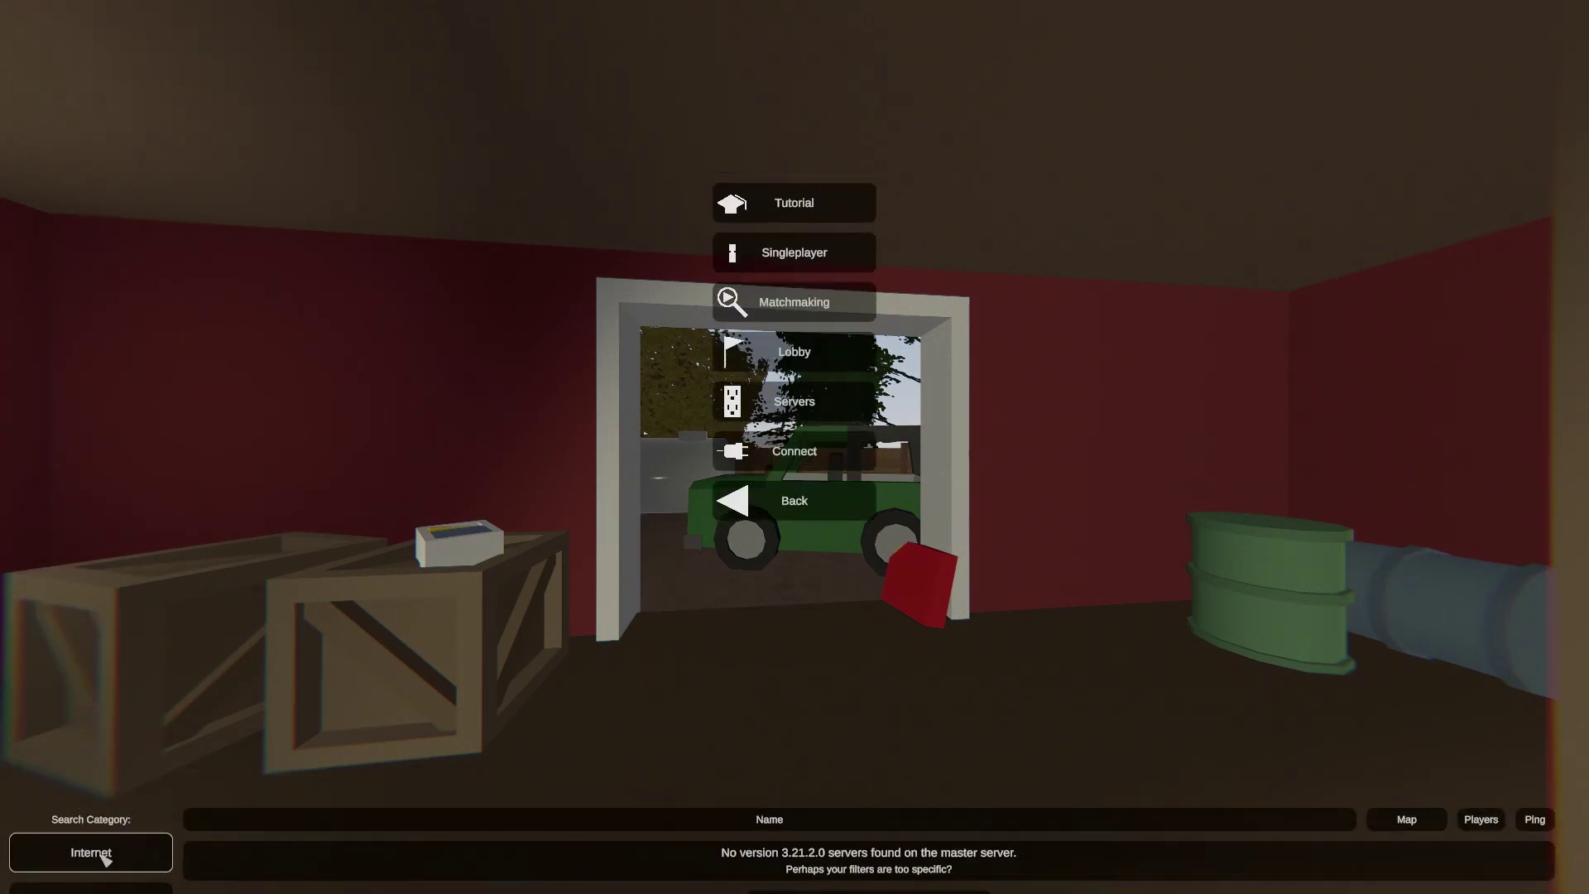
pyautogui.click(778, 477)
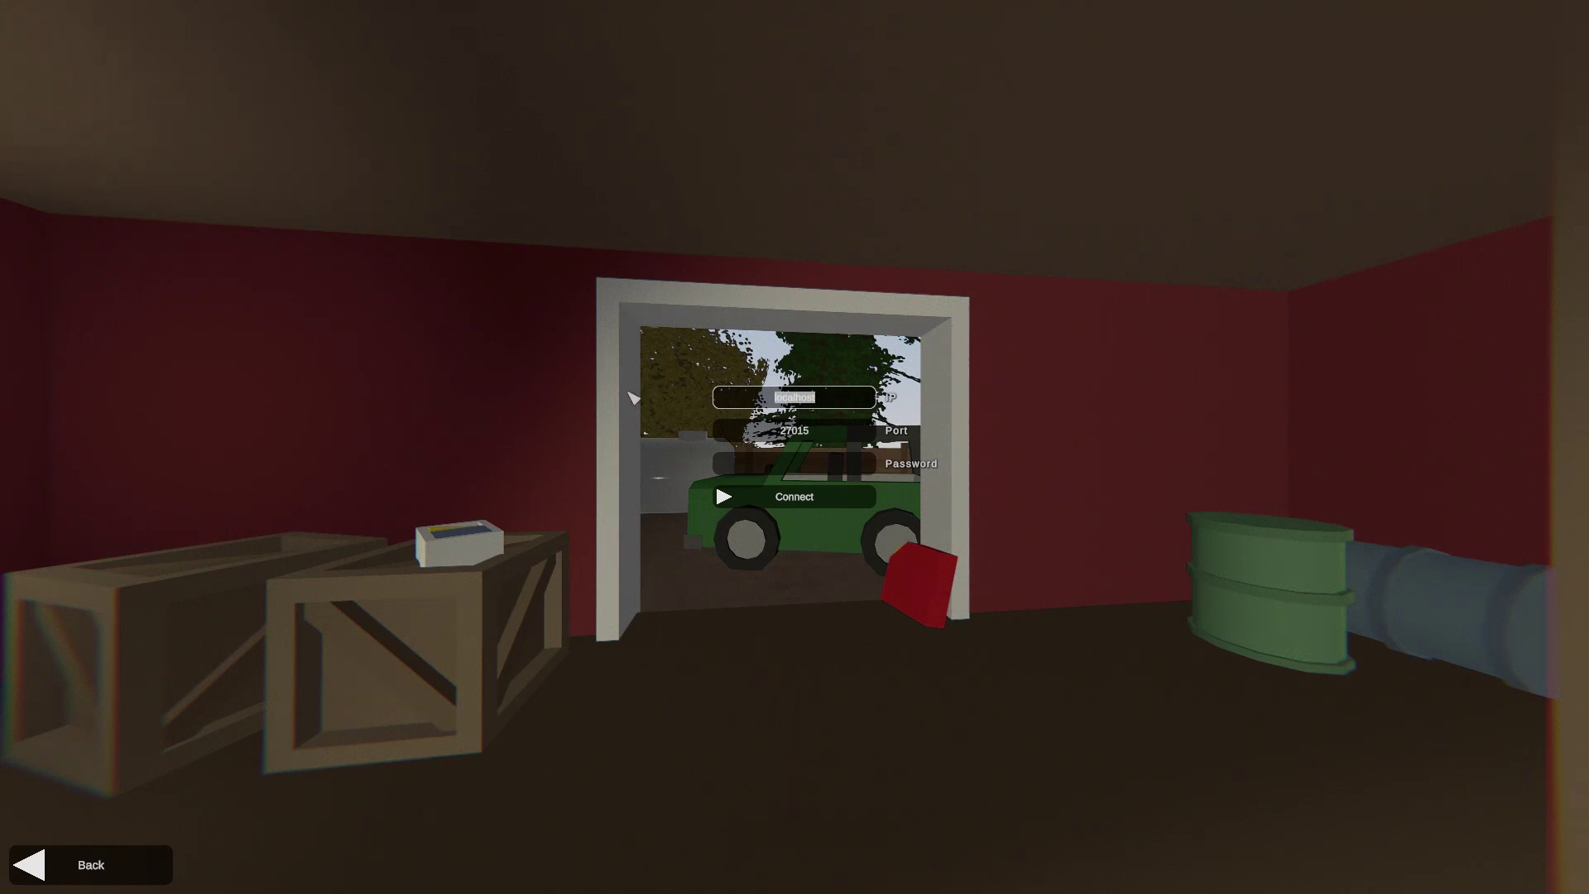
pyautogui.press('BackSpace')
# Return to the server browser's LAN list, showing the tutorial server with ping 17
pyautogui.click(124, 868)
pyautogui.click(755, 501)
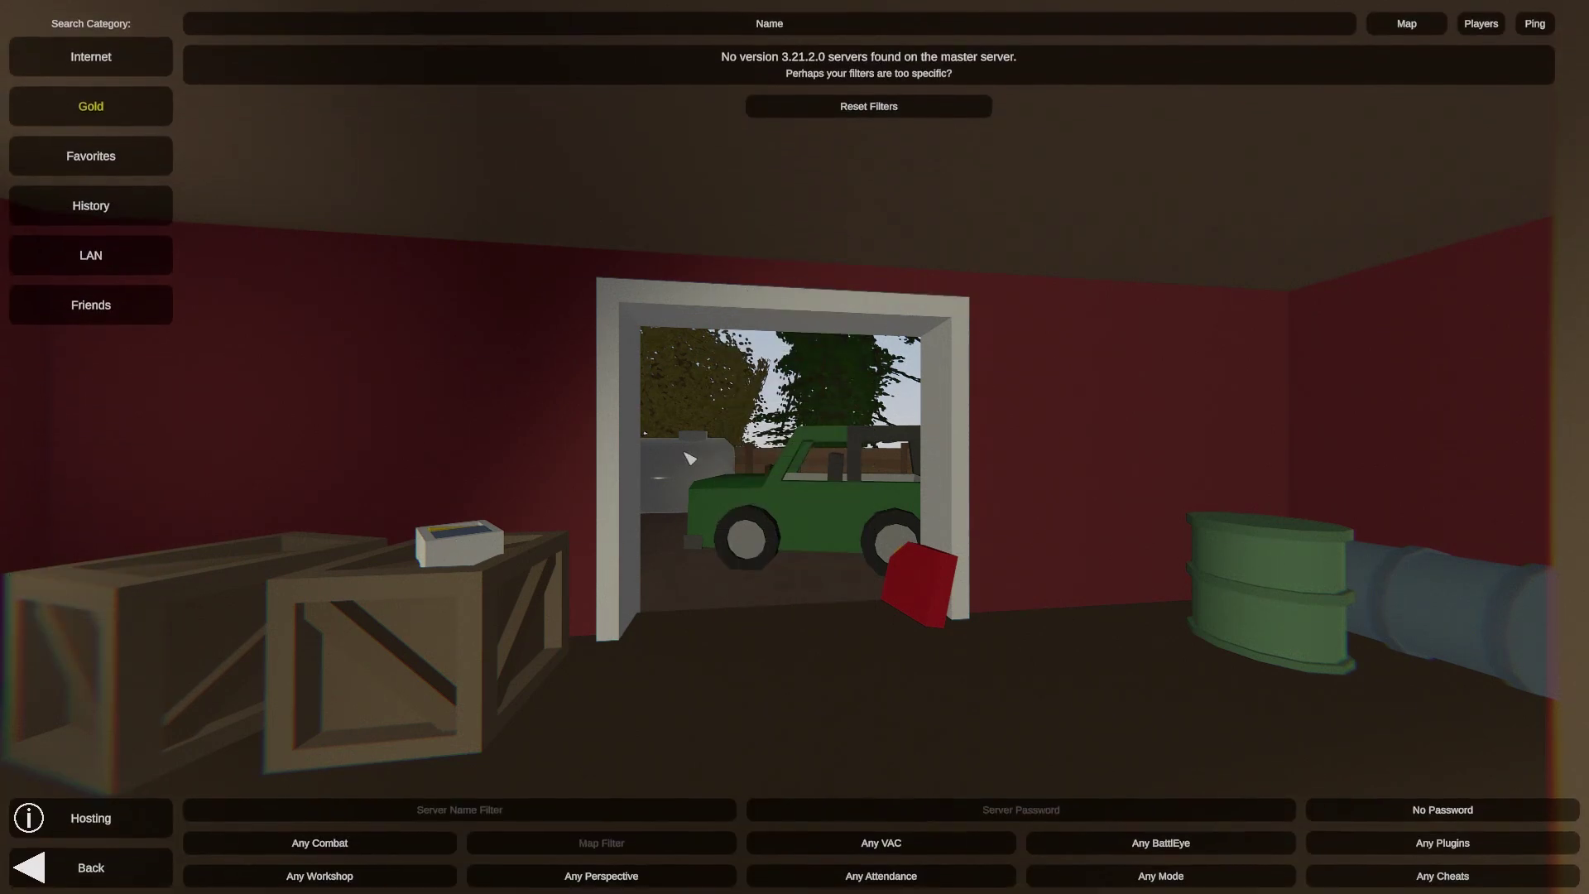
pyautogui.click(112, 270)
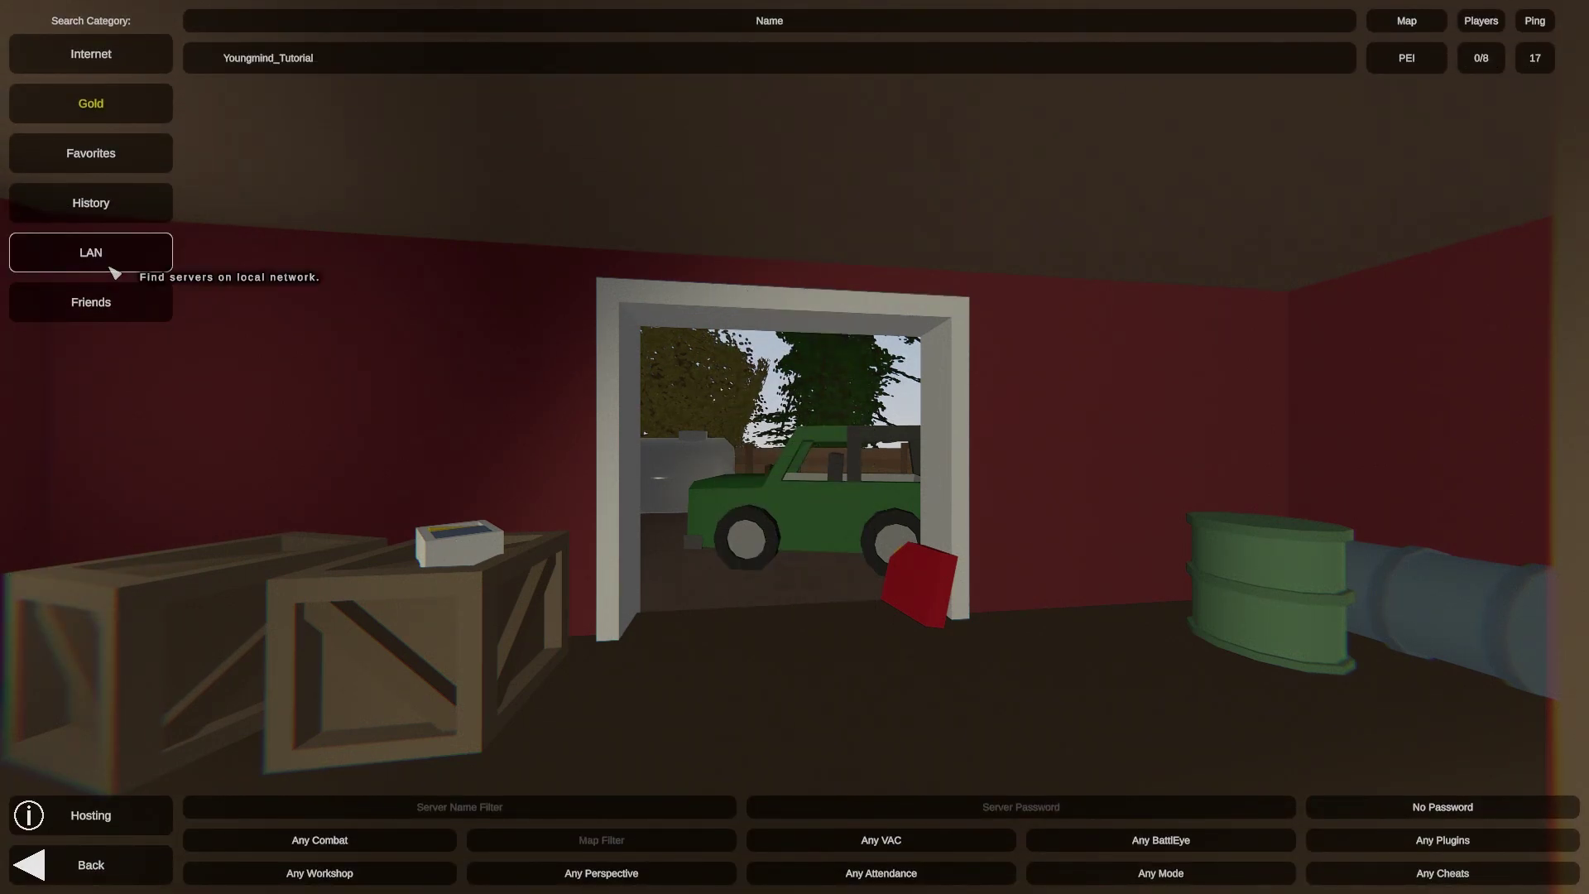